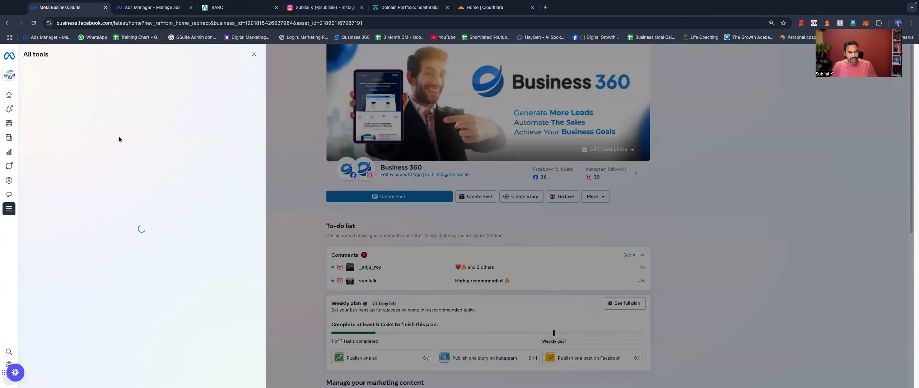
Step: Find the Audiences tool by searching all tools for "aud" and open it
left_click(97, 77)
type("aud")
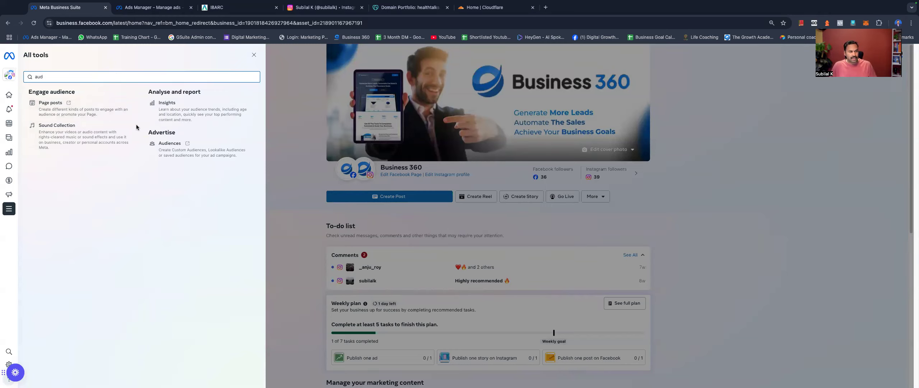
left_click(167, 143)
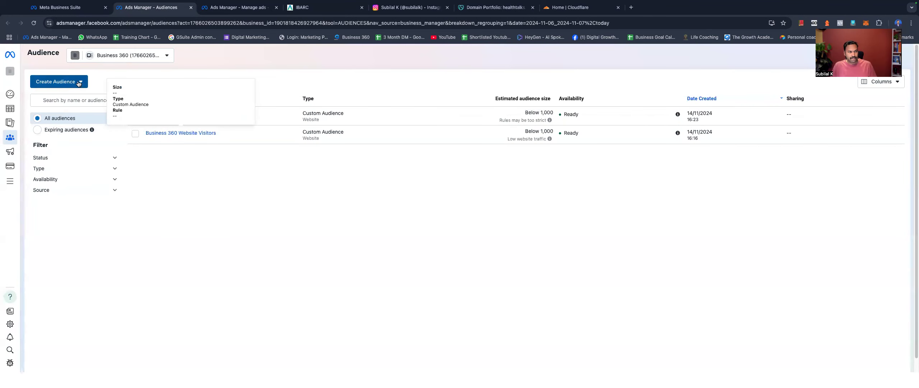
Step: Start a new custom audience with Video as its Meta source
left_click(79, 83)
left_click(57, 96)
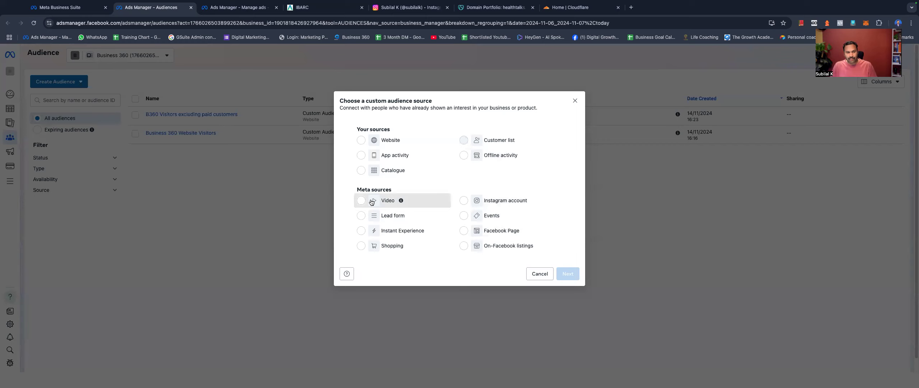
left_click(384, 200)
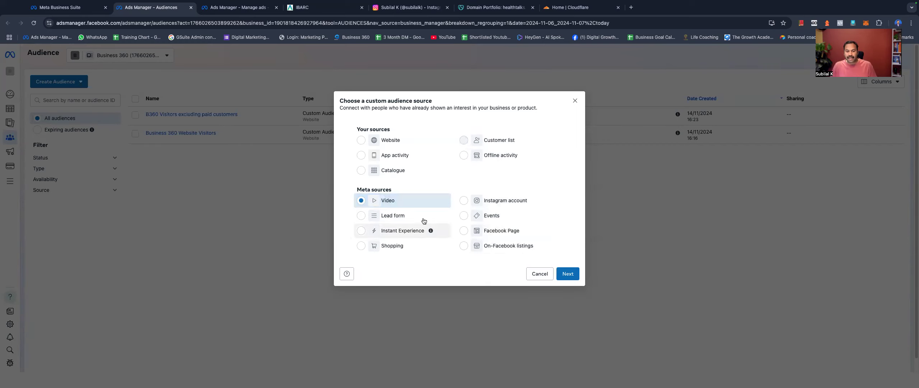
left_click(574, 279)
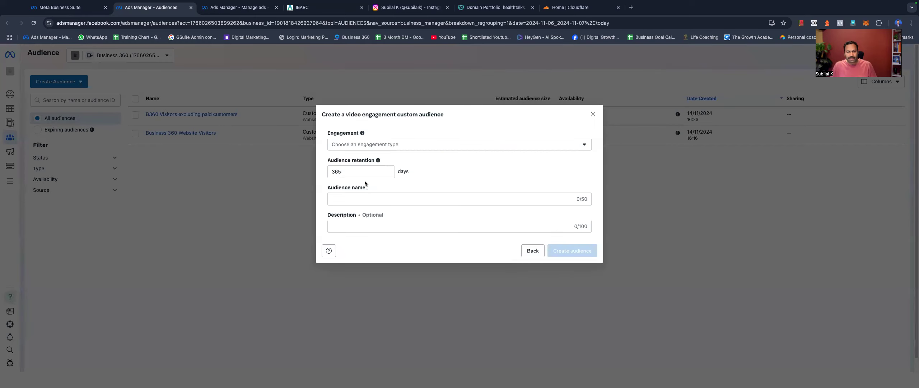
Step: Set the engagement types to people who have viewed at least 95% and at least 75% of the video
left_click(369, 145)
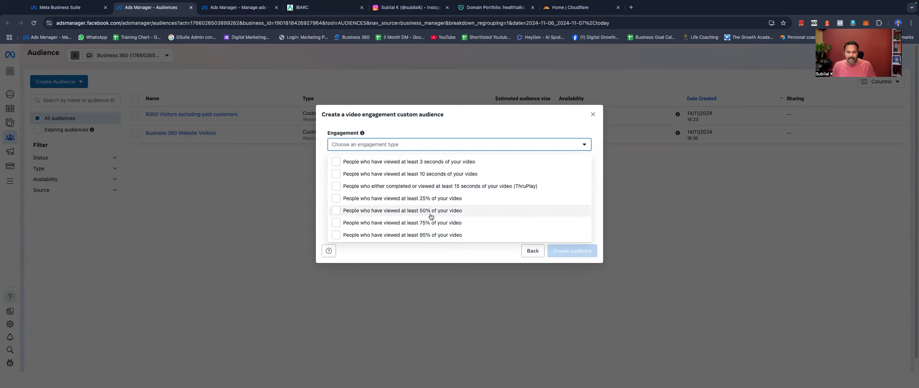
left_click(335, 234)
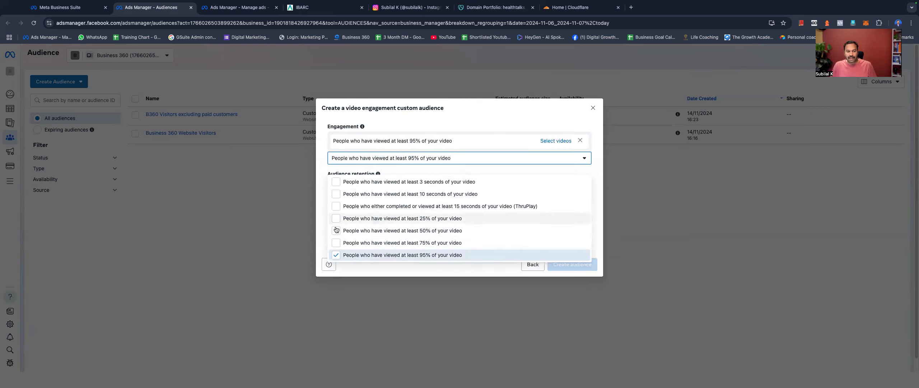
left_click(336, 243)
left_click(570, 111)
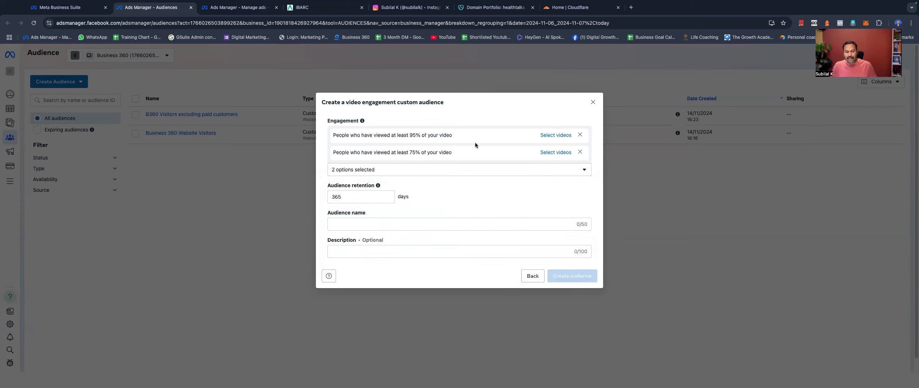
Step: For the 95% viewers, select the untitled 1:06 video last used 12 Nov 2024 from the presenter's own Facebook Page
left_click(553, 134)
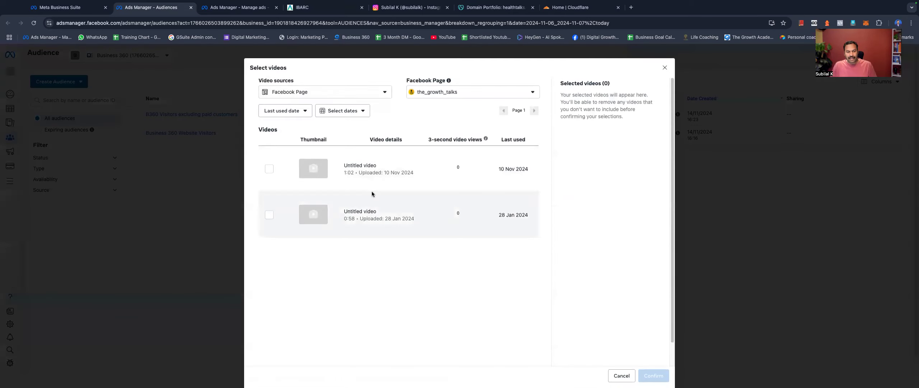
left_click(473, 92)
left_click(471, 160)
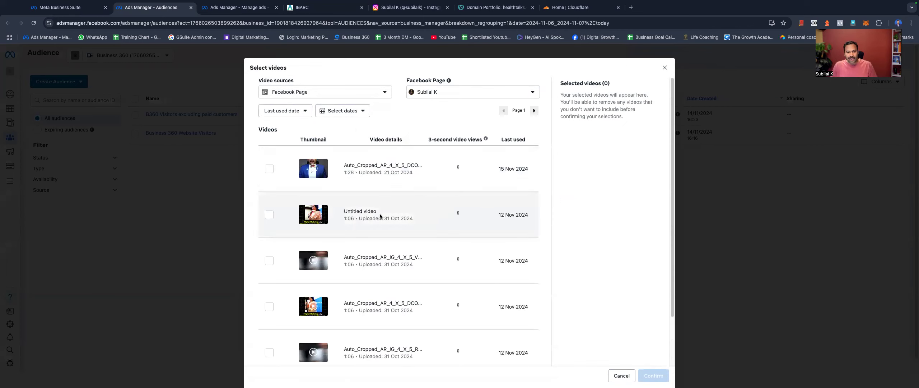
scroll(379, 213, "down", 2)
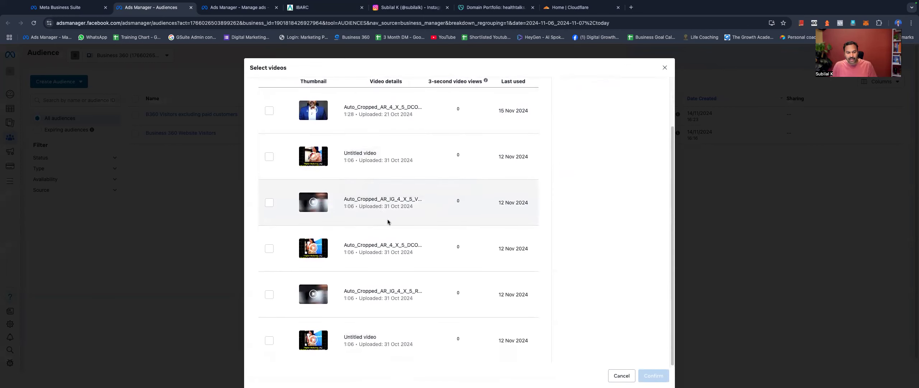
scroll(387, 222, "up", 2)
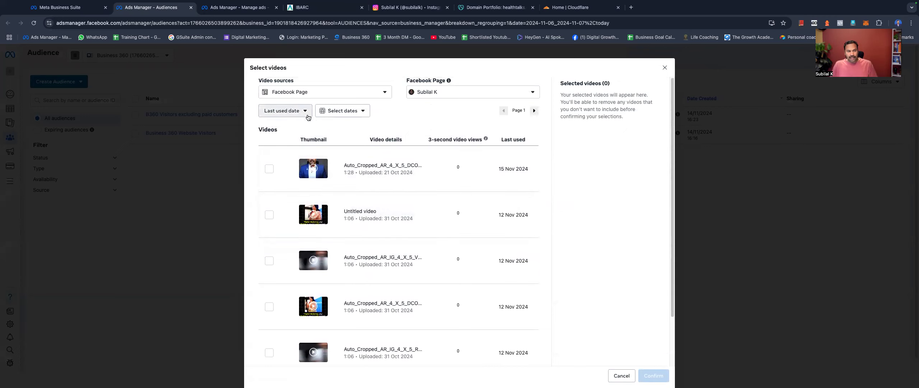
left_click(269, 214)
Step: Switch the video source to Instagram professional account, add the 25 Oct 2024 video, and confirm the selection
scroll(454, 188, "down", 2)
scroll(315, 99, "up", 2)
left_click(308, 93)
left_click(305, 125)
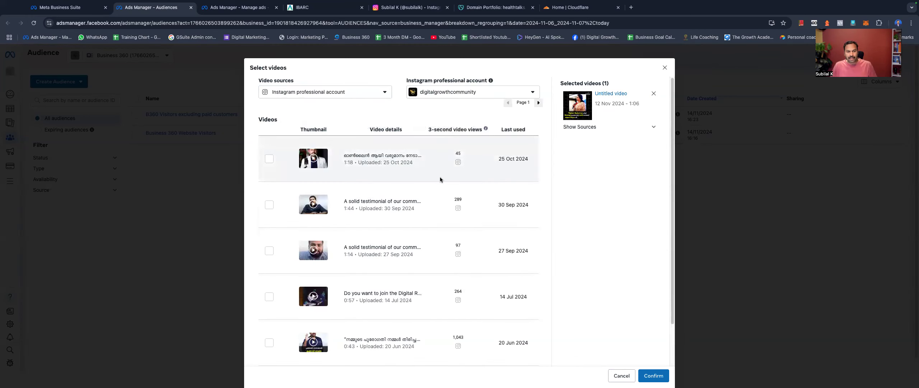
scroll(439, 175, "down", 2)
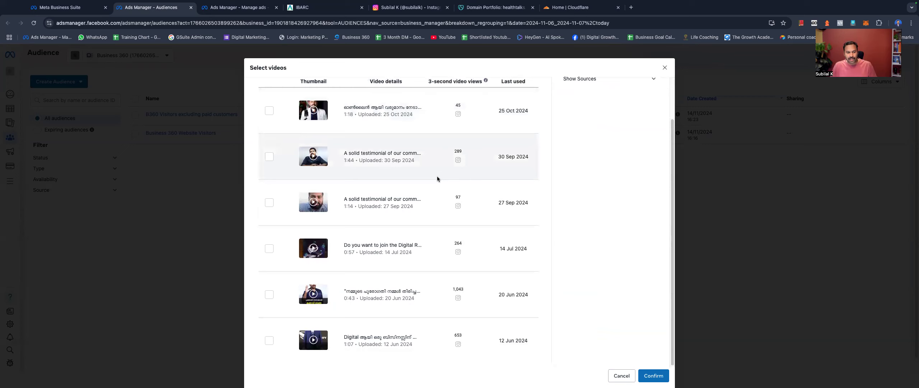
scroll(437, 178, "up", 2)
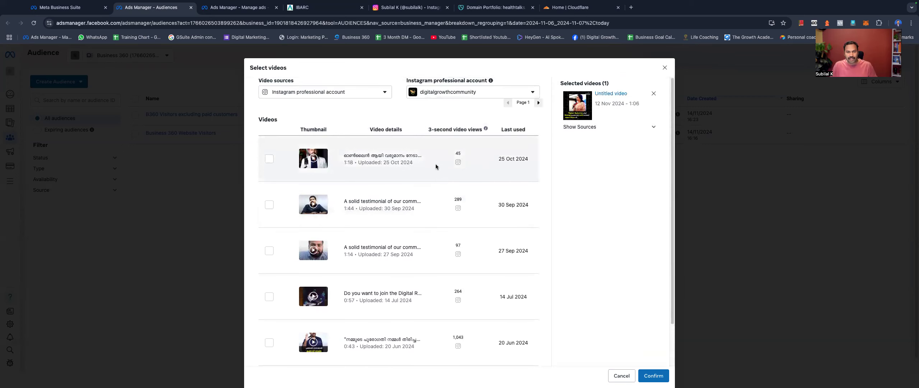
left_click(268, 158)
left_click(654, 375)
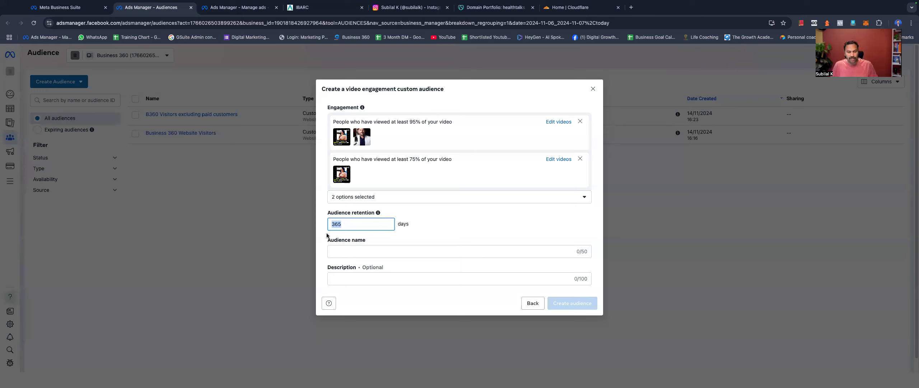
Step: Name the audience "Video engagement for career growth" and create it
left_click(361, 250)
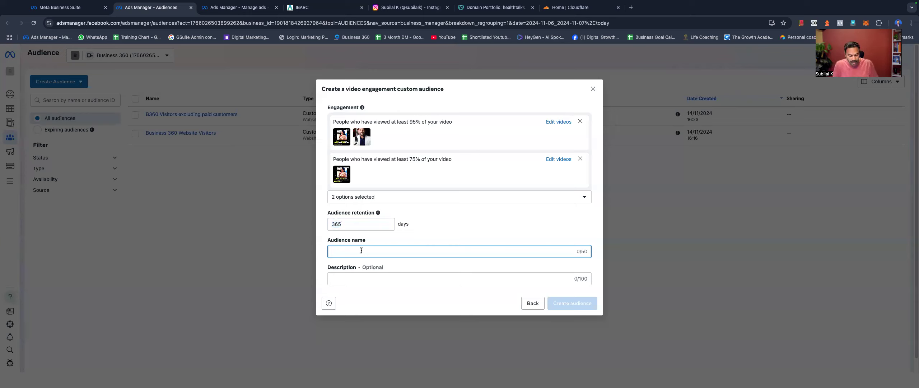
type("Vdeo")
key("BackSpace")
key("BackSpace")
key("BackSpace")
key("BackSpace")
type("ideo engagement")
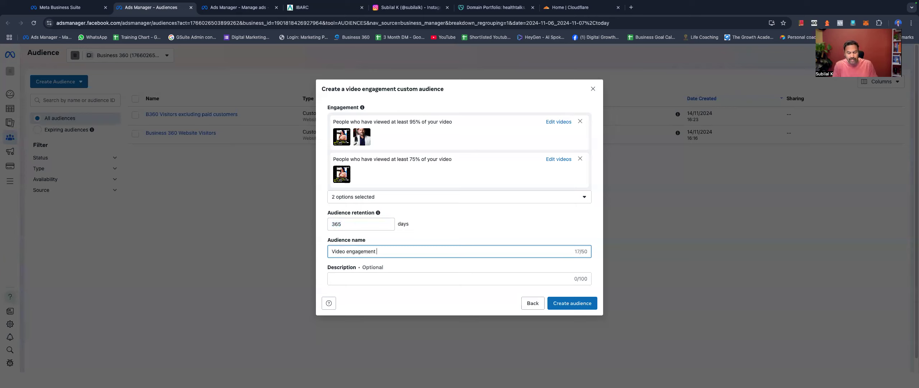
type(" for career growth")
left_click(237, 7)
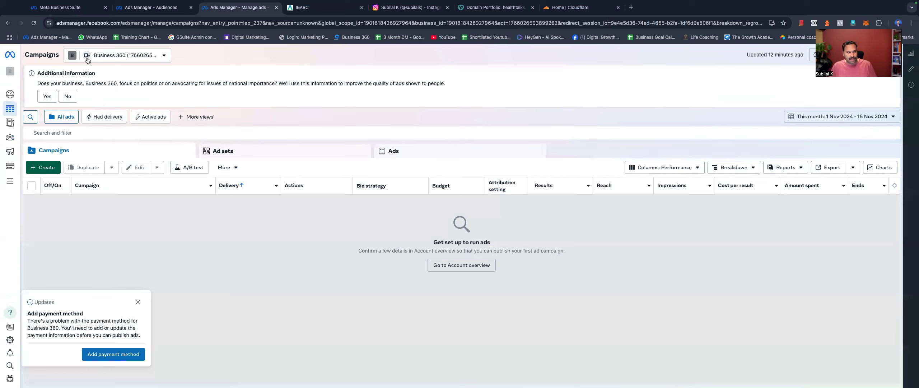
left_click(113, 60)
left_click(127, 75)
type("subi p")
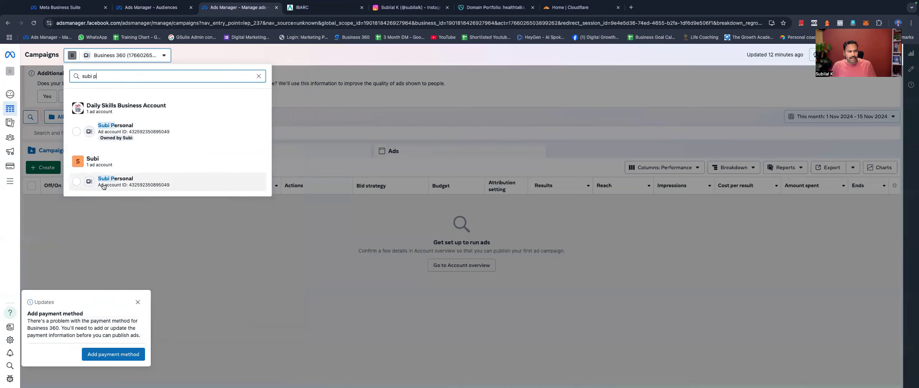
left_click(152, 12)
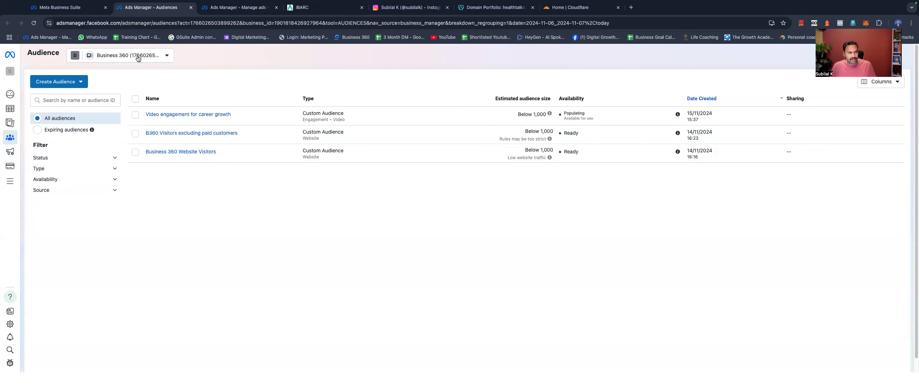
Step: In the Ads Manager campaigns view, create a campaign with the Leads objective and the manual leads campaign setup
left_click(217, 14)
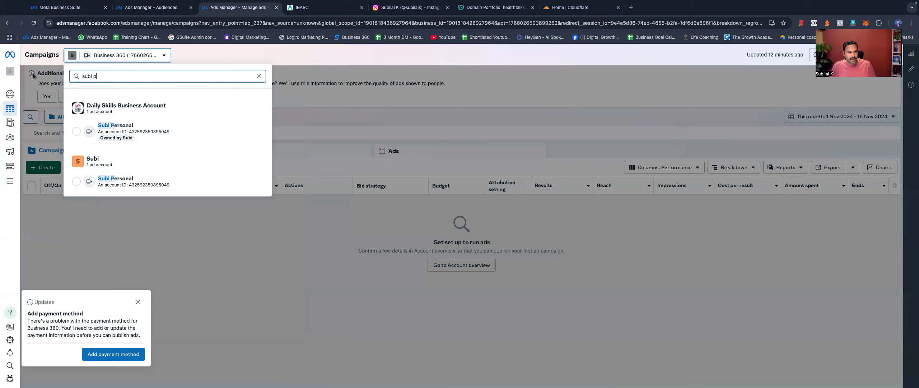
left_click(32, 75)
left_click(45, 168)
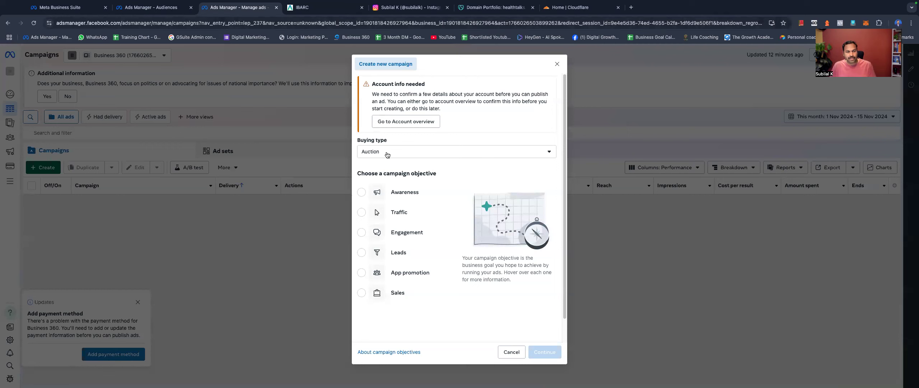
left_click(398, 252)
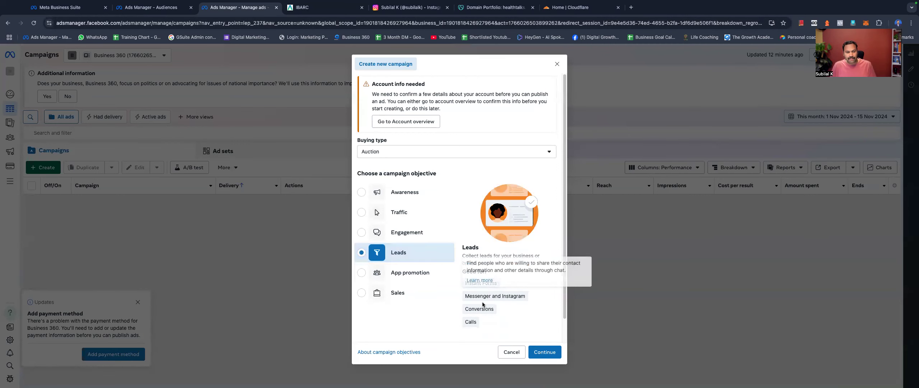
scroll(520, 313, "down", 1)
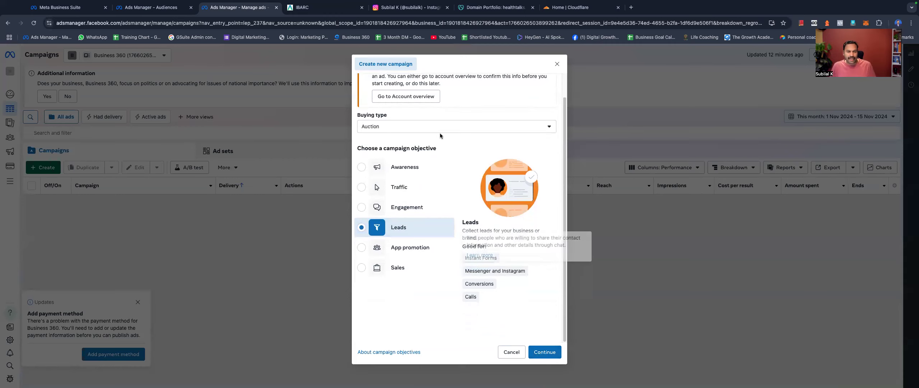
left_click(544, 351)
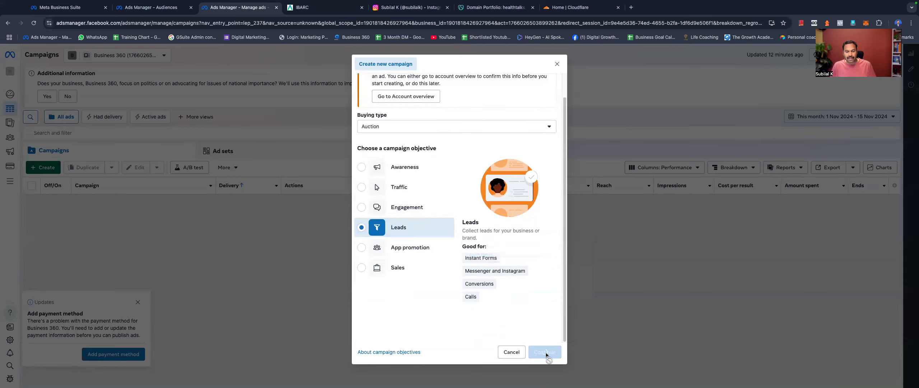
left_click(432, 219)
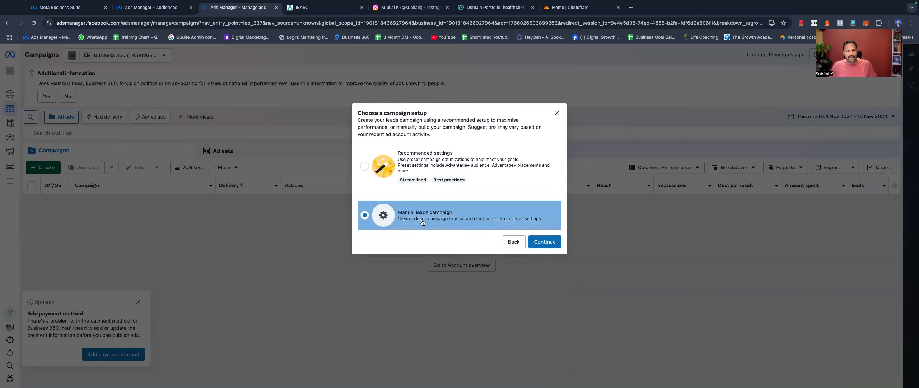
left_click(548, 243)
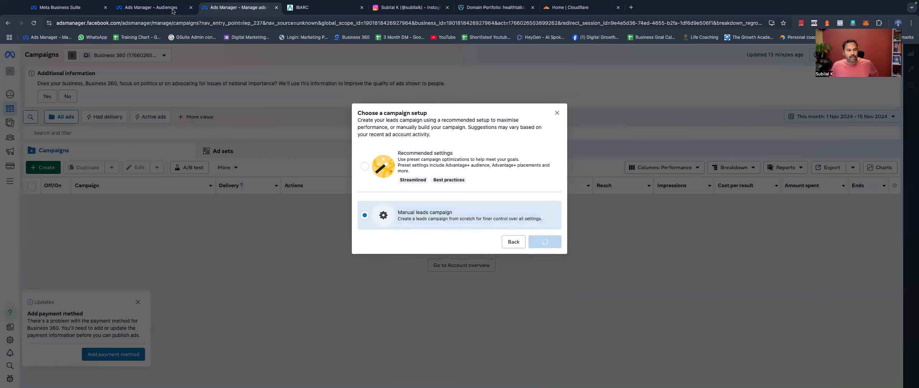
left_click(173, 10)
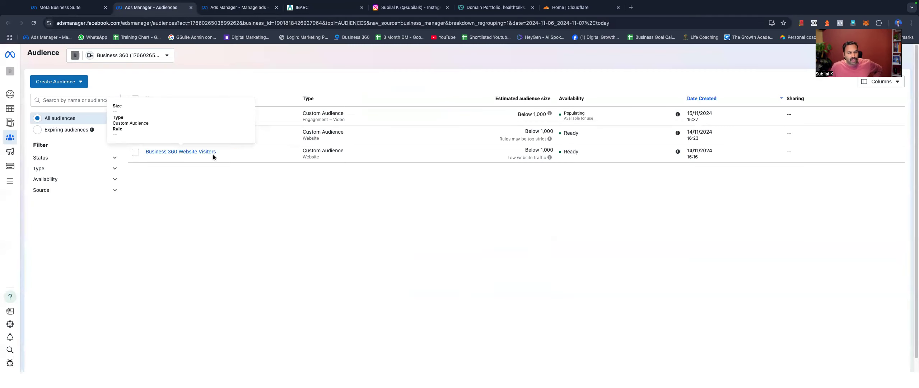
left_click(237, 7)
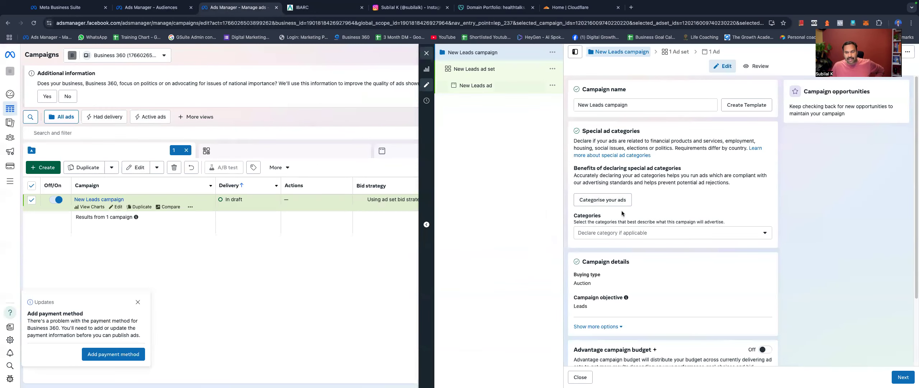
Step: In the New Leads ad set, switch to original audience options and add the custom audience "Video engagement for career growth"
scroll(623, 214, "down", 3)
left_click(484, 70)
scroll(654, 209, "down", 10)
scroll(654, 205, "down", 5)
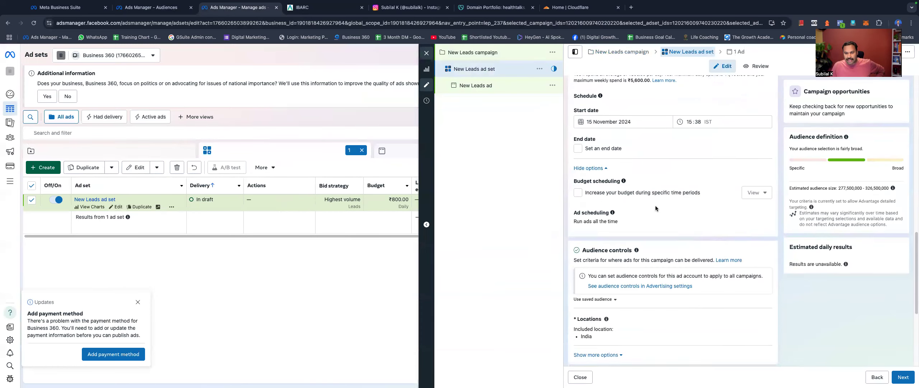
scroll(648, 201, "up", 4)
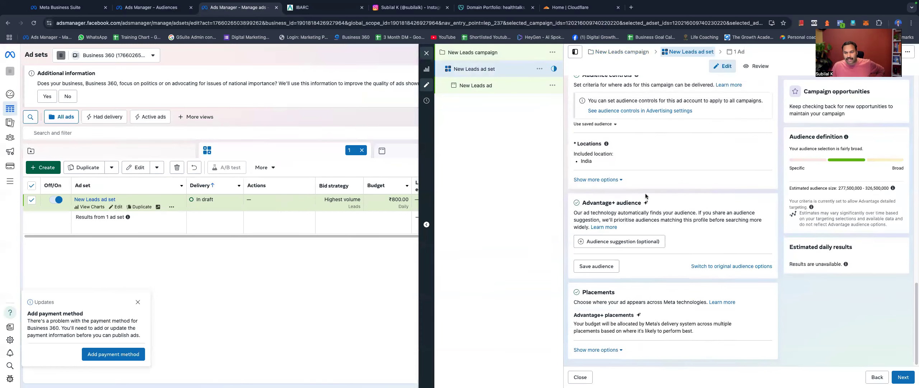
scroll(645, 193, "down", 4)
left_click(614, 252)
left_click(628, 228)
left_click(628, 258)
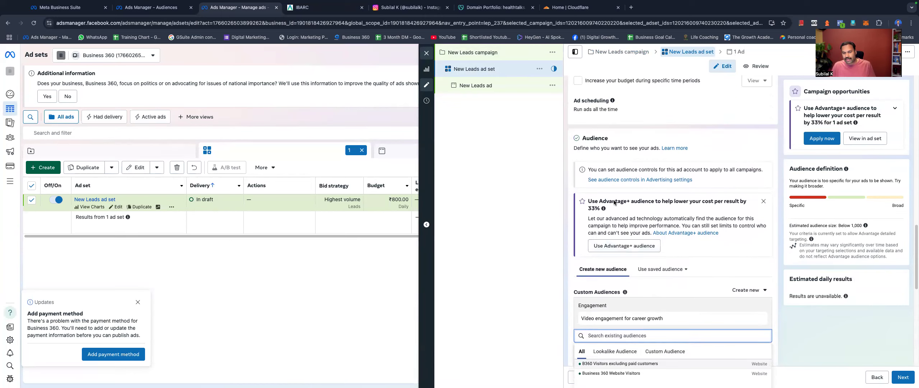
scroll(628, 230, "down", 3)
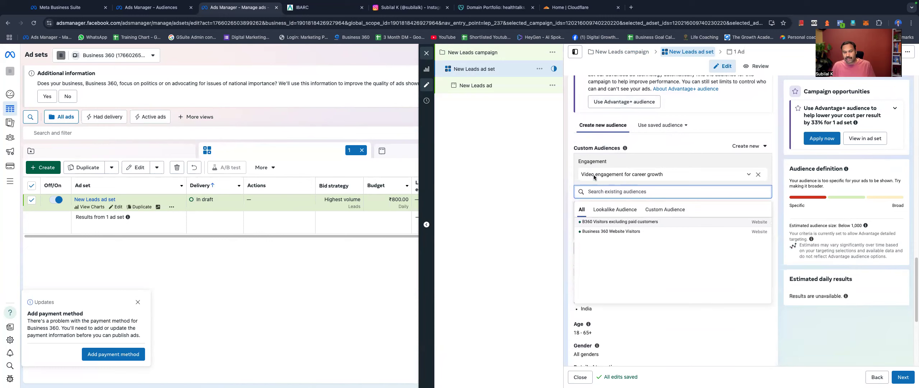
left_click(665, 141)
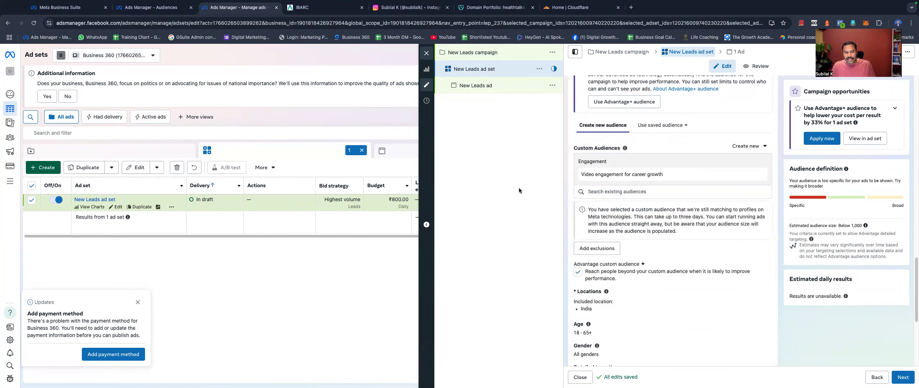
Step: Switch to the Canva funnel diagram and review the Career audience at its top
key("super+Tab")
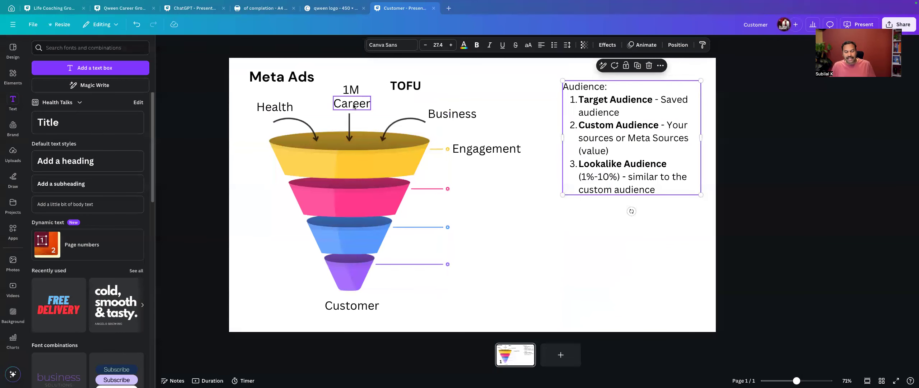
left_click(354, 106)
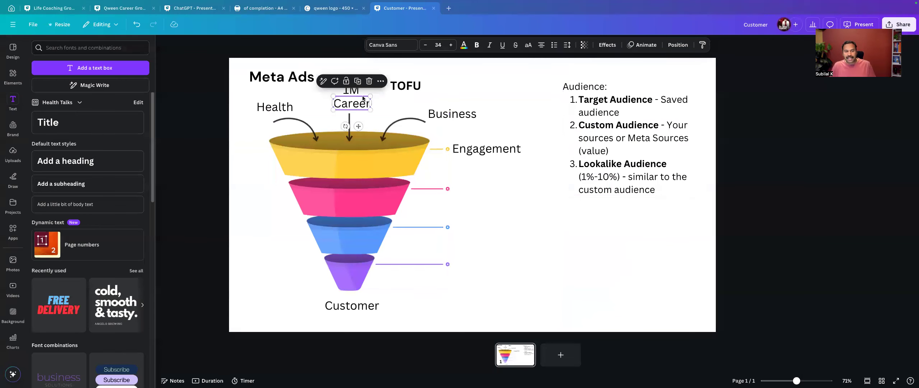
left_click(488, 221)
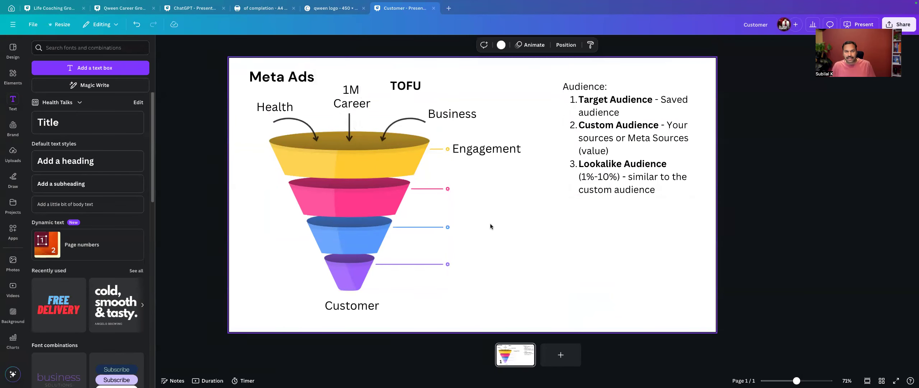
Step: On the Ads Manager Audiences page, open the lookalike audience form, view the sources for a new custom audience, and cancel
key("super+Tab")
left_click(59, 81)
left_click(57, 109)
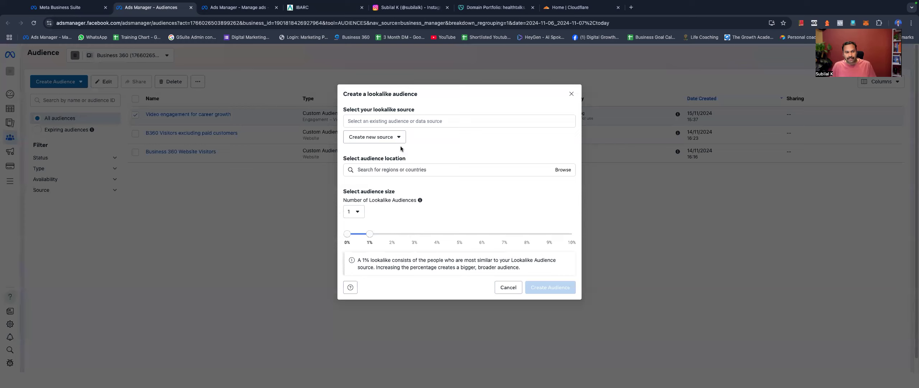
left_click(398, 139)
left_click(402, 160)
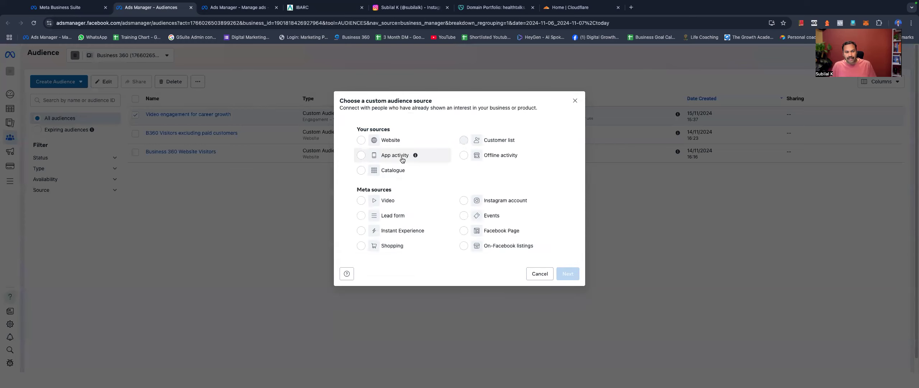
left_click(539, 273)
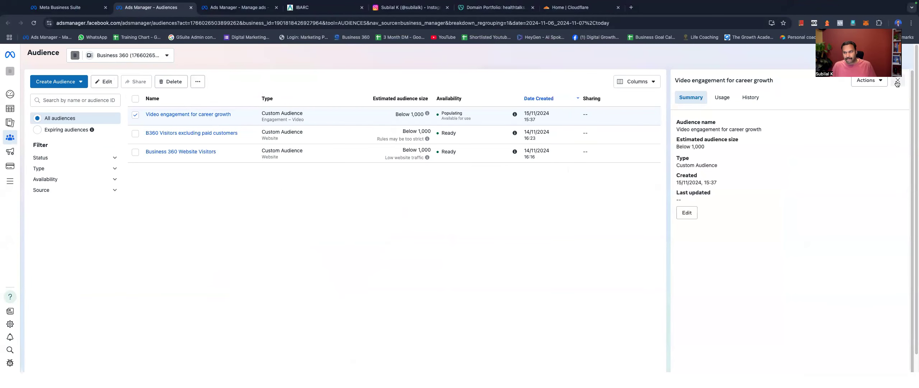
Step: View the actions available for the audience "Video engagement for career growth", including Create Lookalike
left_click(870, 83)
left_click(870, 83)
left_click(870, 82)
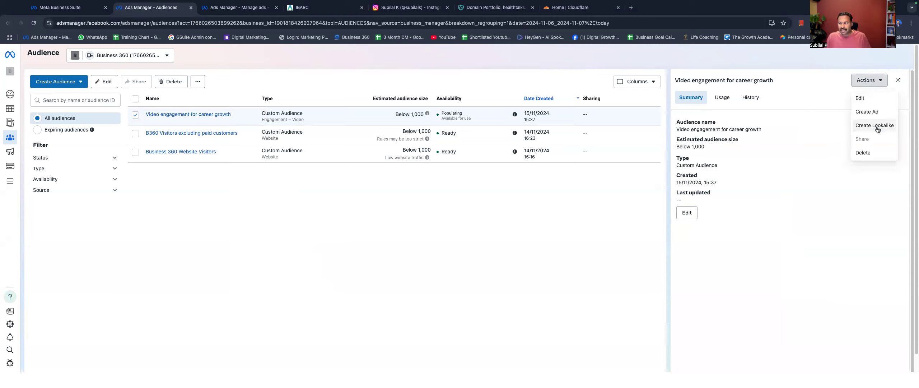
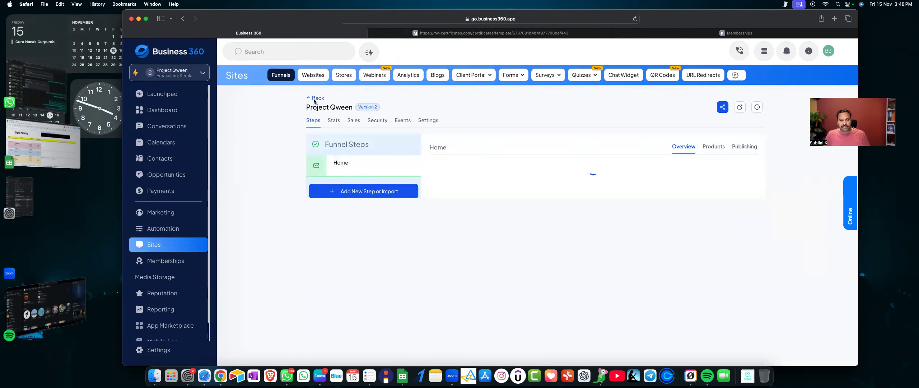
Step: In the settings of the Project Qween Copy funnel, paste the Meta Pixel base code as the head tracking code
left_click(316, 98)
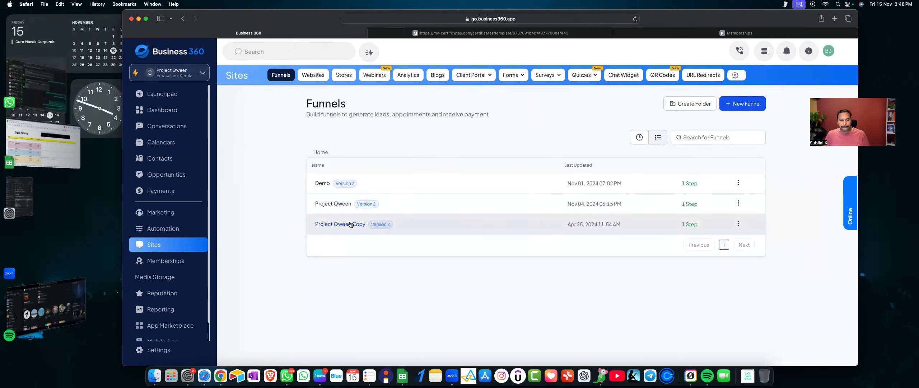
left_click(348, 221)
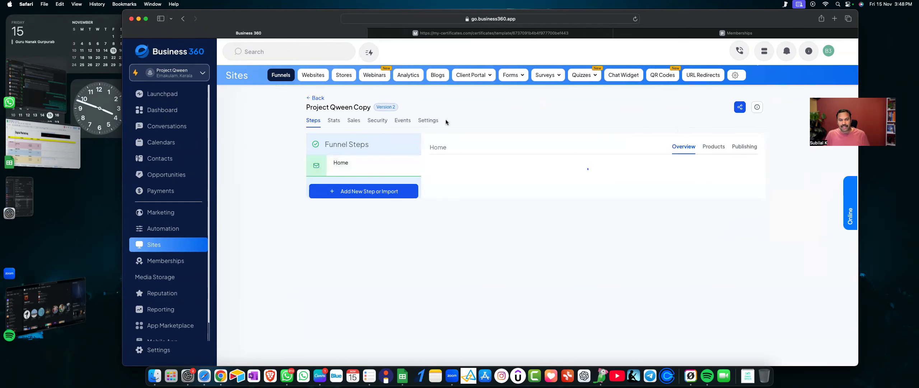
left_click(434, 121)
left_click(364, 241)
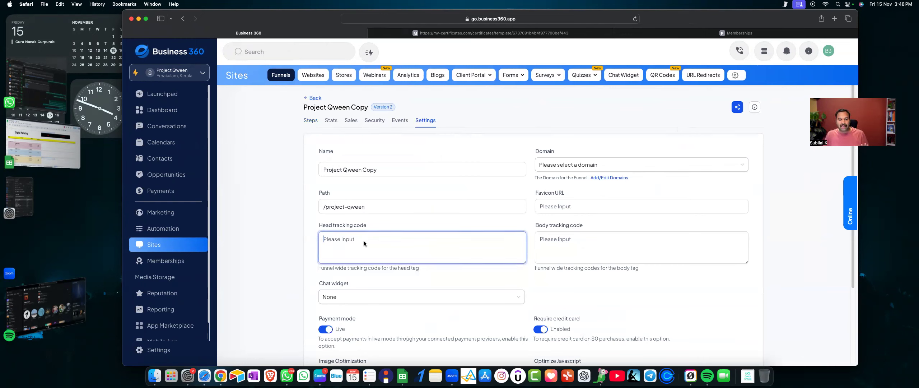
key("super+v")
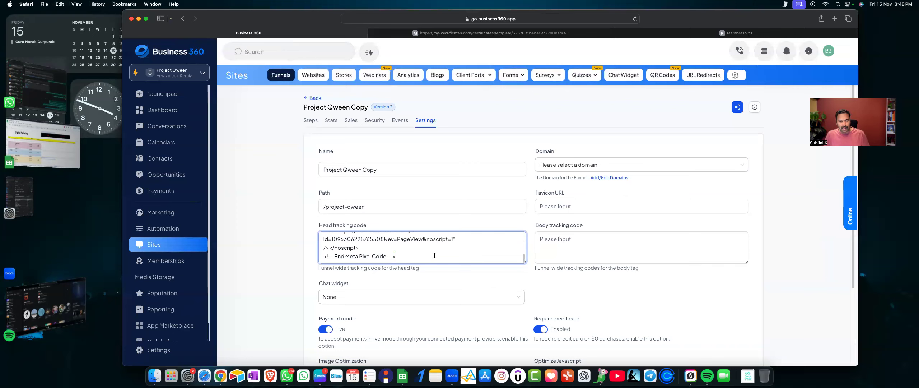
Step: Examine the pasted Meta Pixel code, the pixel ID inside it, and the other funnel settings
scroll(436, 255, "up", 10)
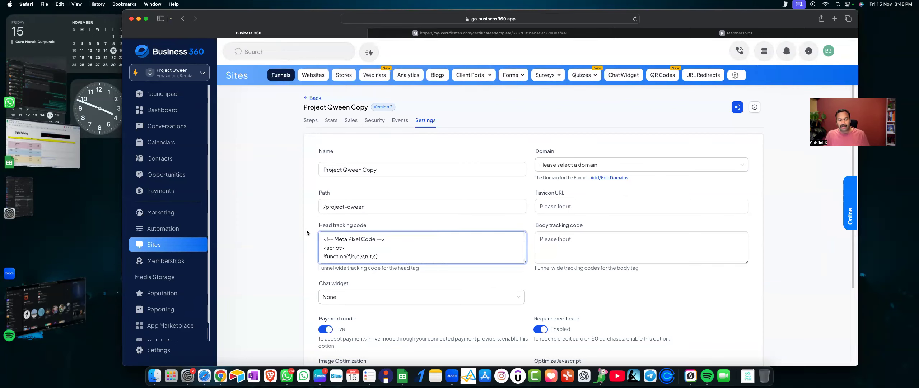
scroll(298, 201, "down", 3)
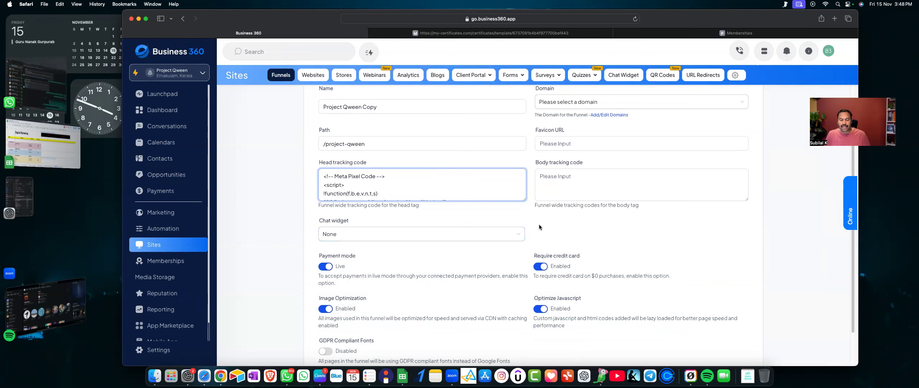
scroll(532, 213, "up", 3)
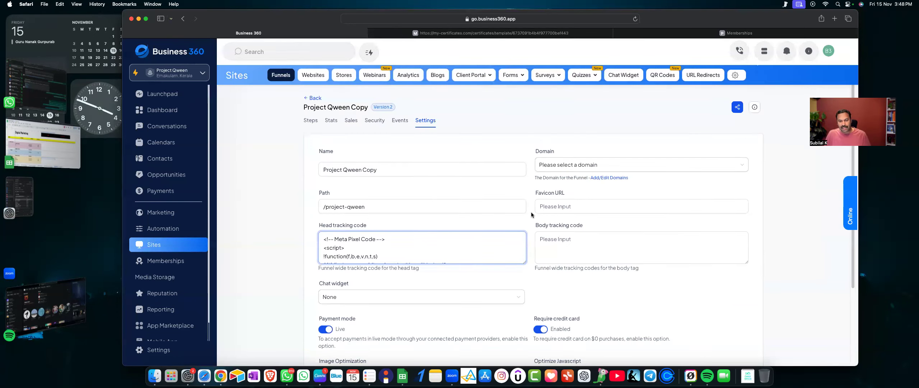
scroll(455, 244, "down", 3)
scroll(455, 245, "down", 3)
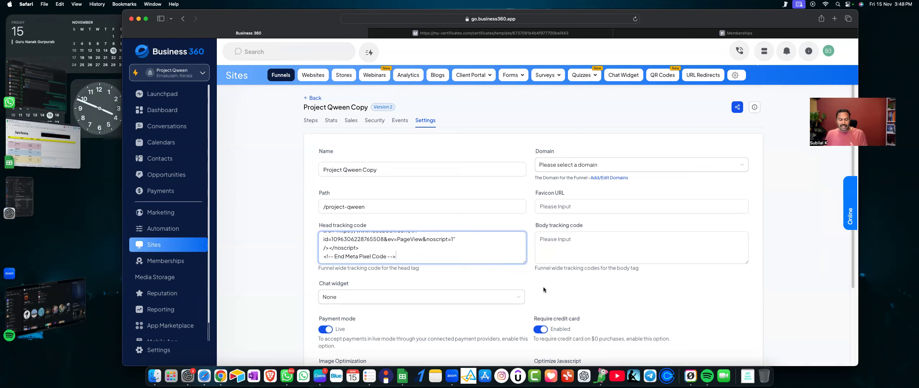
left_click(534, 281)
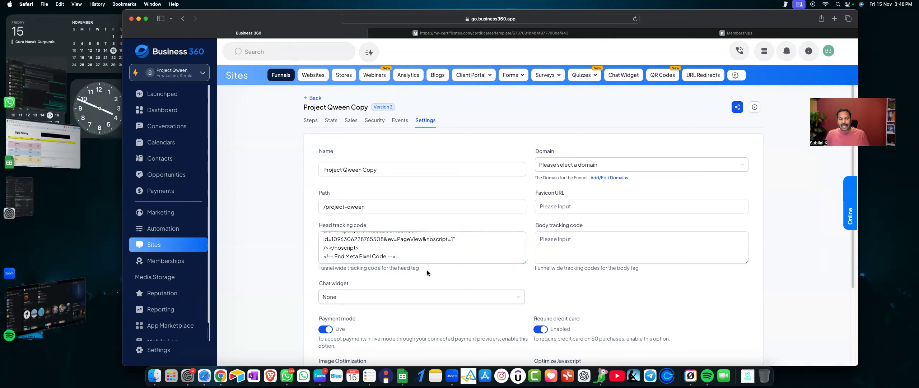
left_click_drag(330, 240, 382, 240)
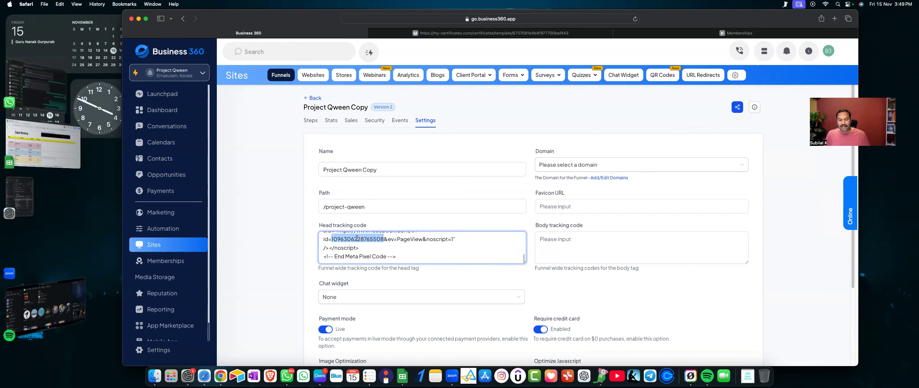
left_click_drag(331, 239, 382, 240)
Step: Save the Project Qween Copy funnel settings
scroll(400, 249, "down", 4)
left_click(739, 330)
scroll(605, 285, "up", 4)
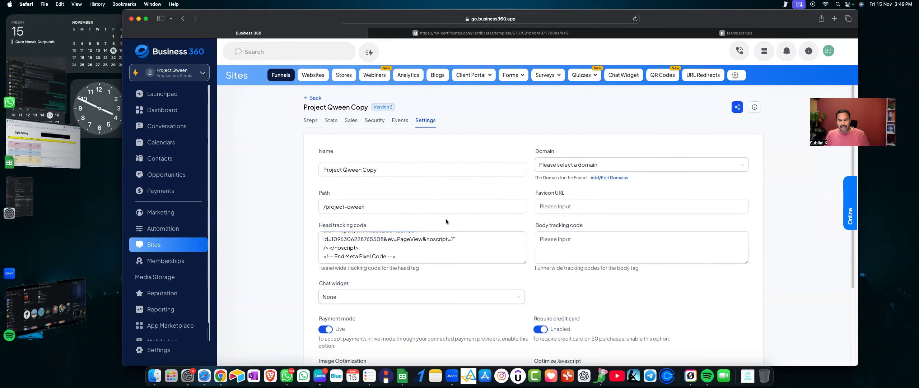
scroll(407, 178, "down", 3)
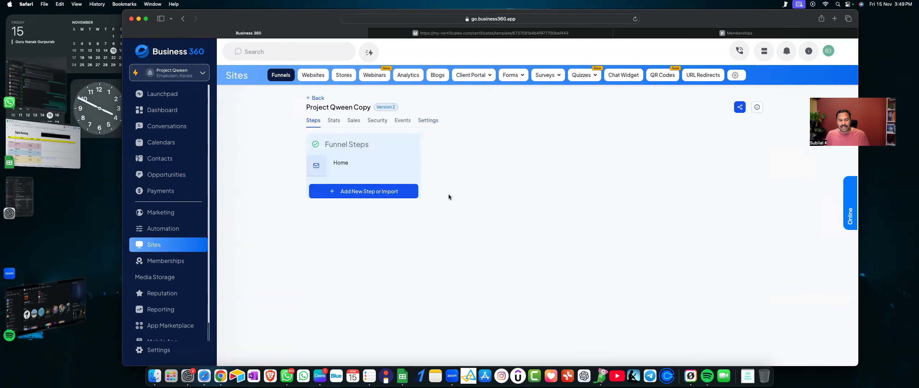
Step: Preview the funnel's Home step and copy the address of the preview page
left_click(501, 296)
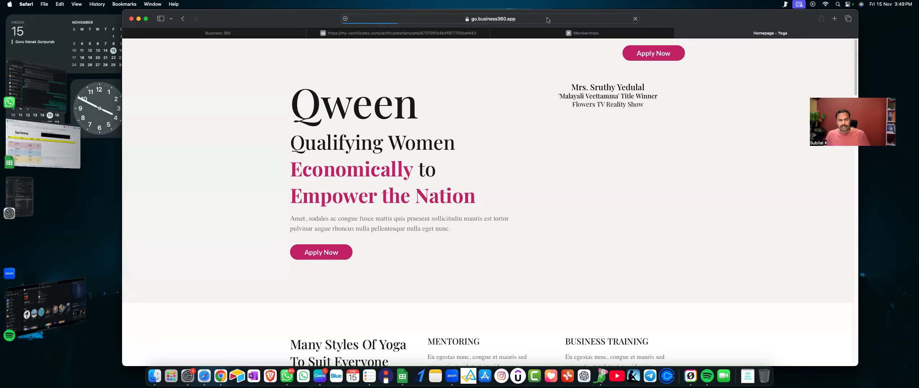
left_click(547, 19)
key("super+c")
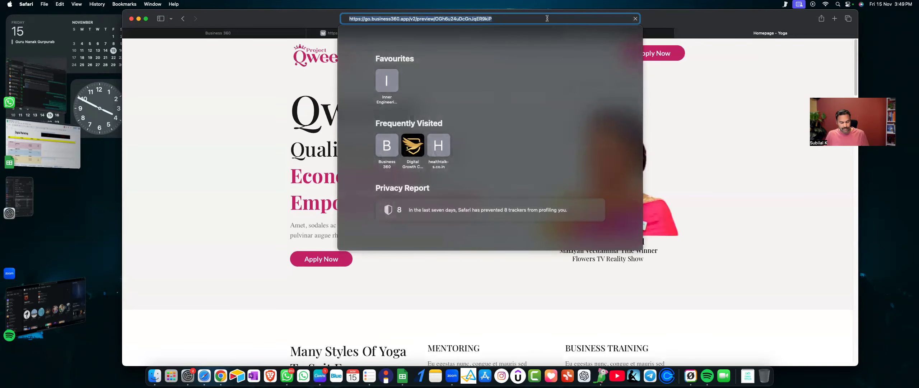
Step: Open the copied preview address in a new Google Chrome tab and check the page with Meta Pixel Helper
key("super+Tab")
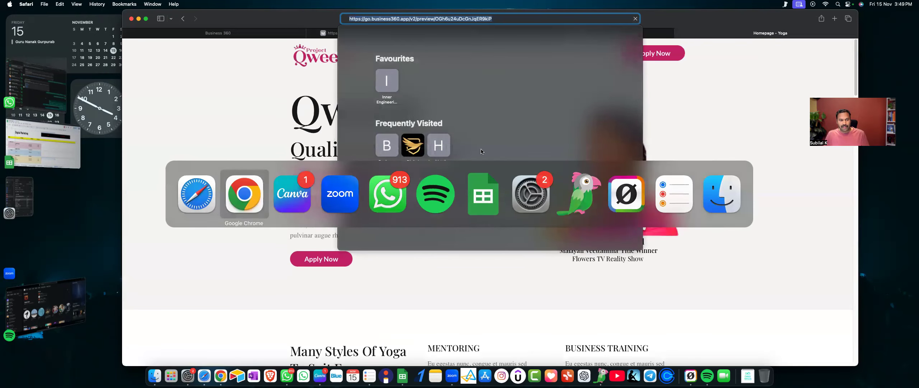
left_click(244, 194)
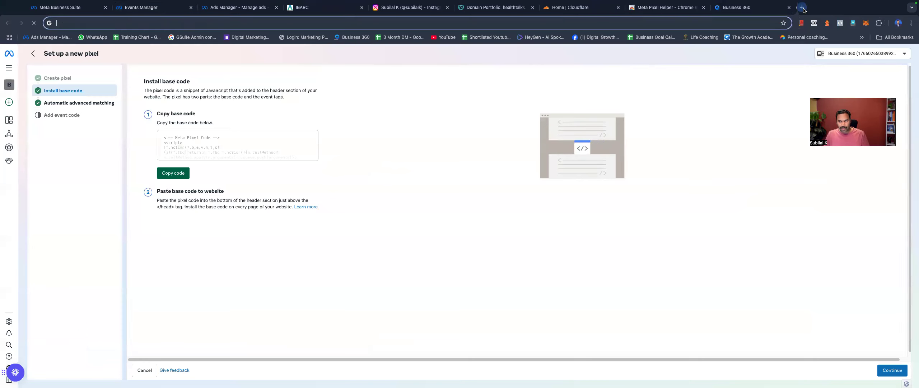
left_click(801, 7)
key("super+v")
key("Return")
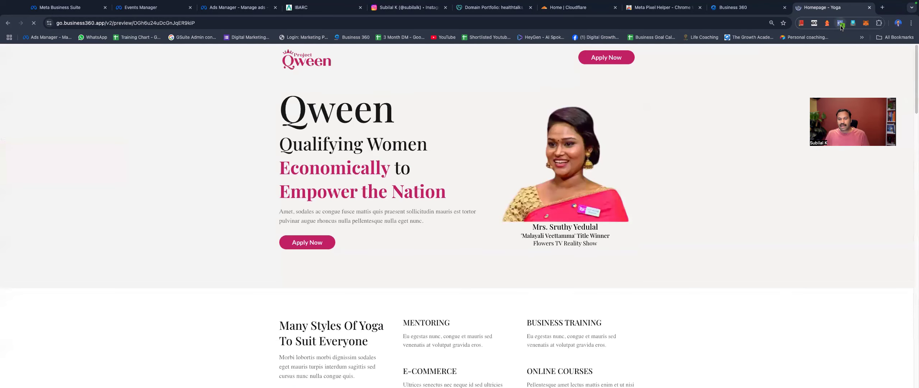
left_click(840, 25)
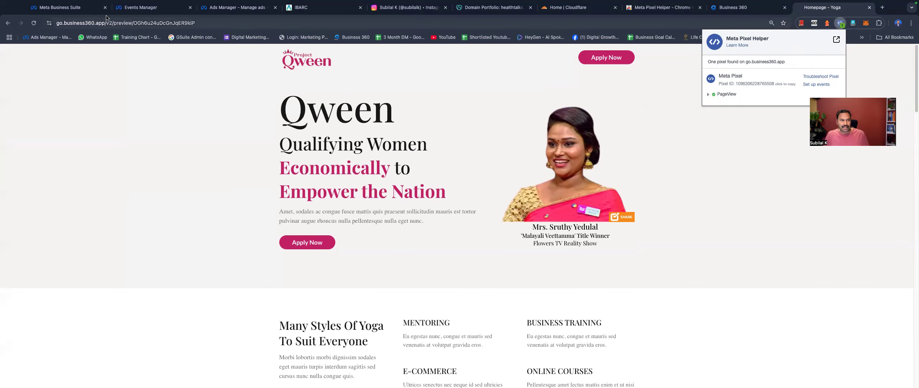
Step: Switch to the Canva funnel diagram and review the Website and "Meta Pixel - Dataset" labels
left_click(140, 7)
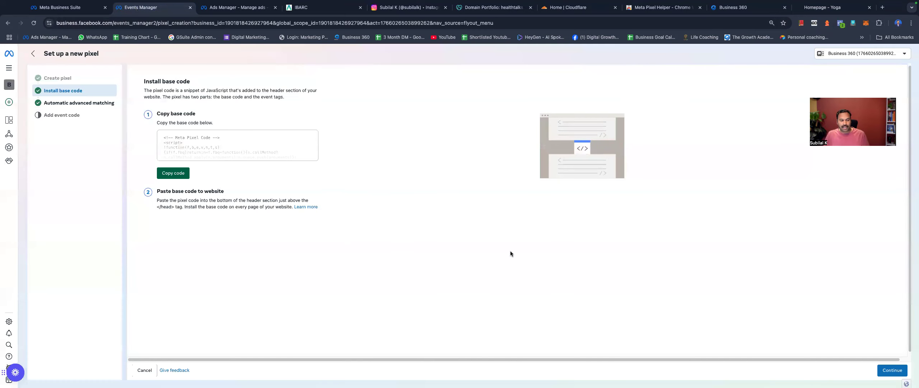
key("super+Tab")
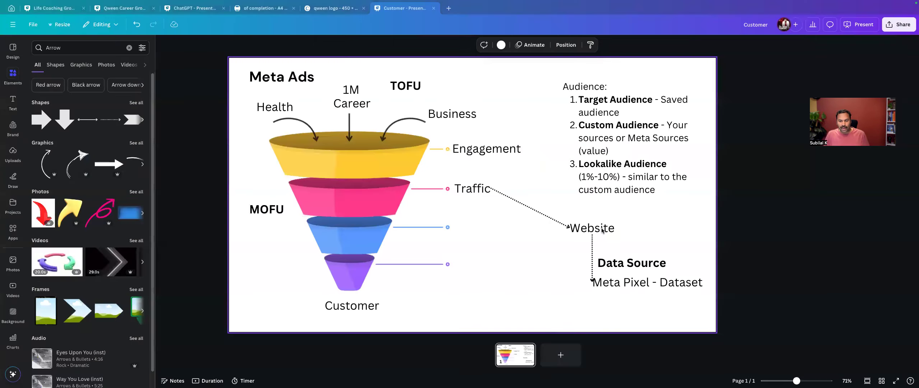
left_click(602, 230)
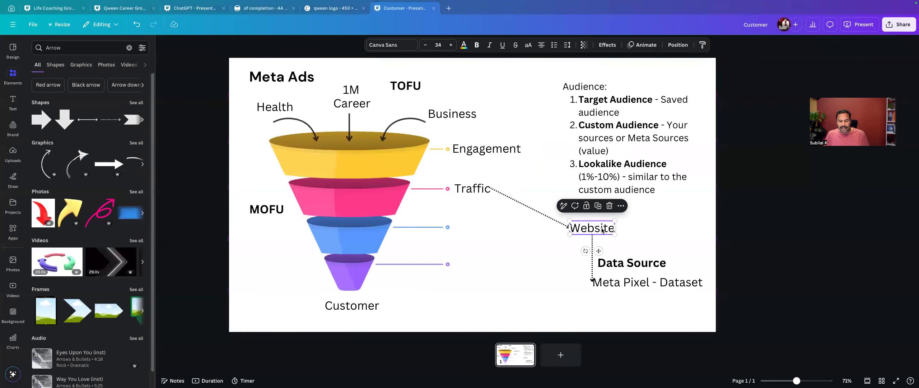
left_click(631, 283)
left_click(556, 261)
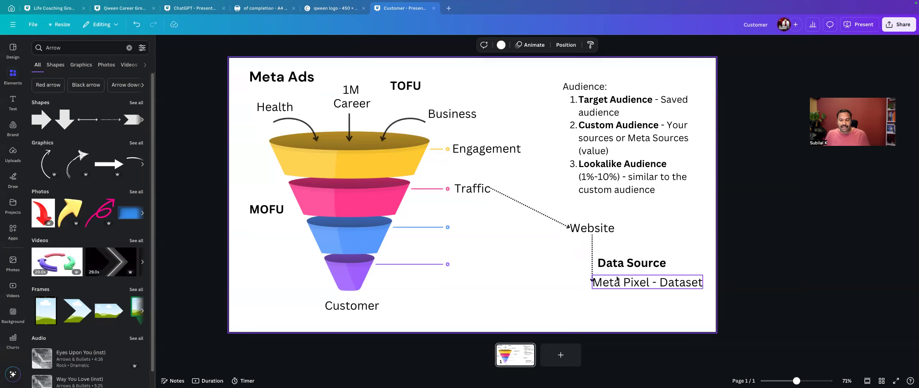
left_click(600, 233)
left_click(645, 238)
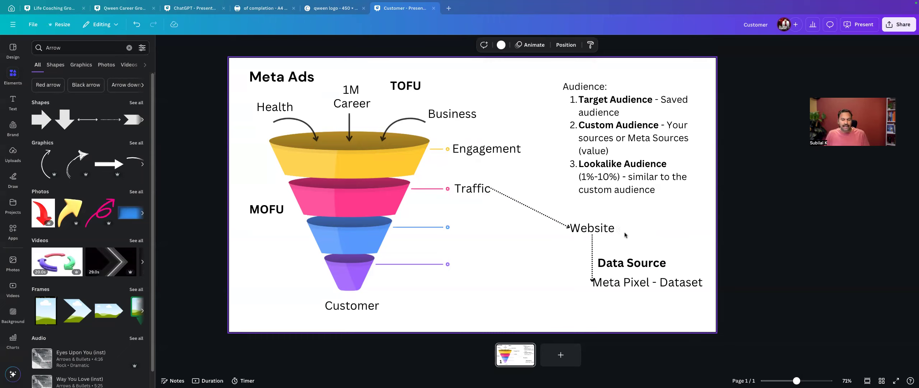
Step: Switch back to Events Manager, continue the pixel setup to the event setup tool page, and exit to the pixel overview
key("super+Tab")
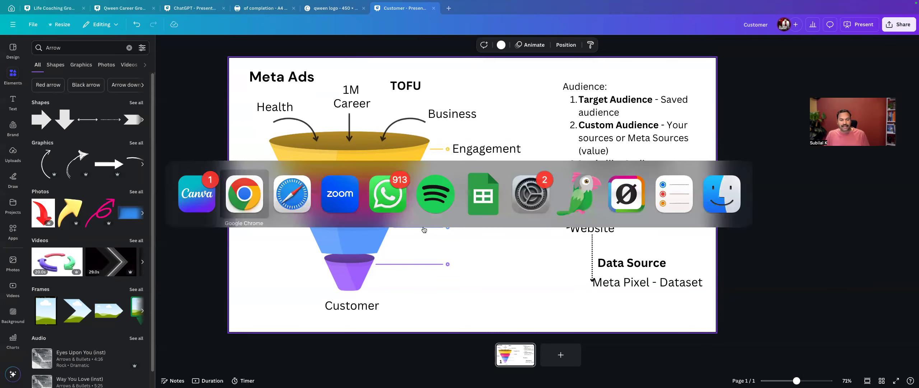
left_click(252, 195)
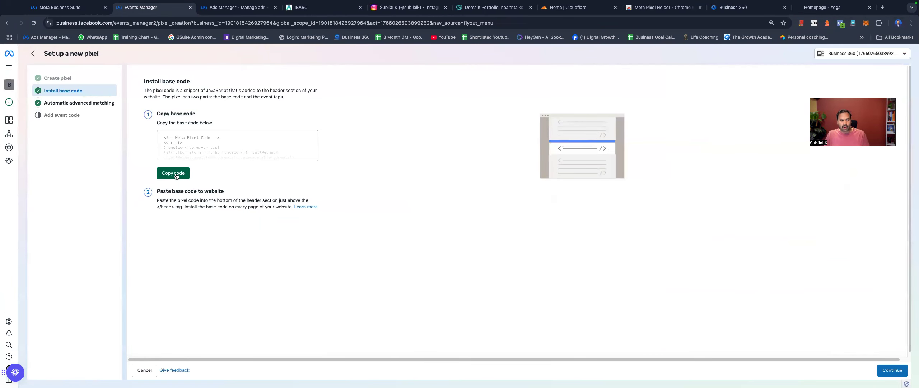
left_click(892, 369)
left_click(892, 370)
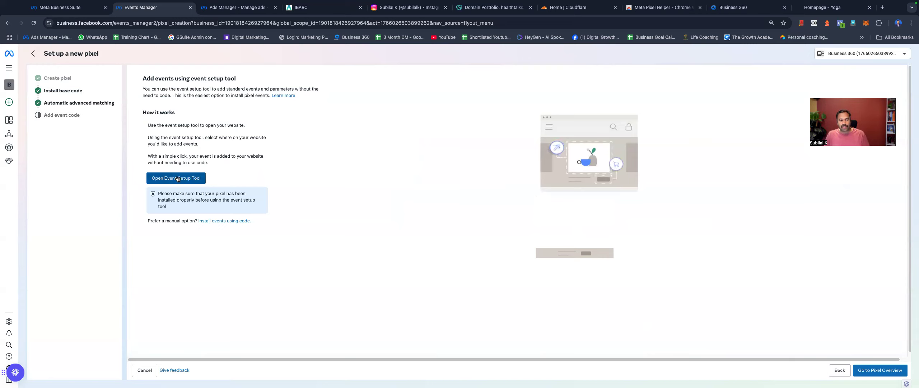
left_click(37, 57)
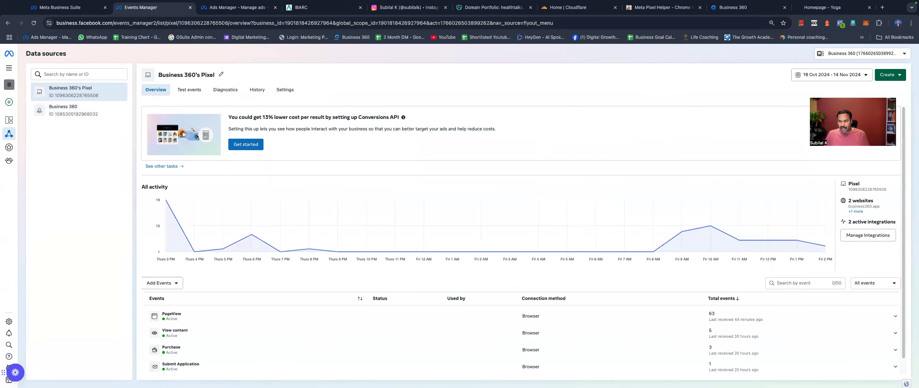
Step: Manage the Business 360 pixel's integrations and start configuring events for its Browser pixel
left_click(867, 235)
left_click(507, 150)
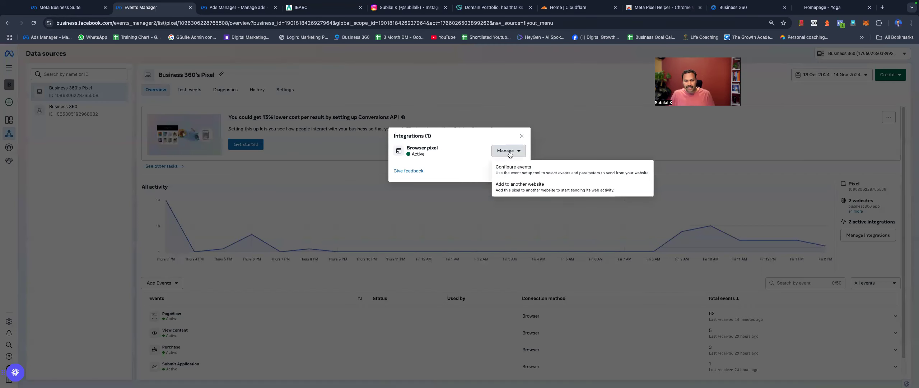
left_click(552, 175)
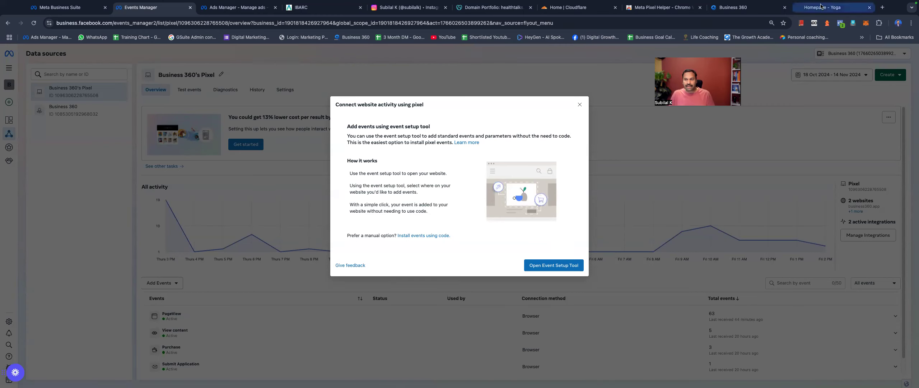
Step: Check the Business 360 website and the Yoga homepage preview with Meta Pixel Helper
left_click(769, 7)
left_click(841, 25)
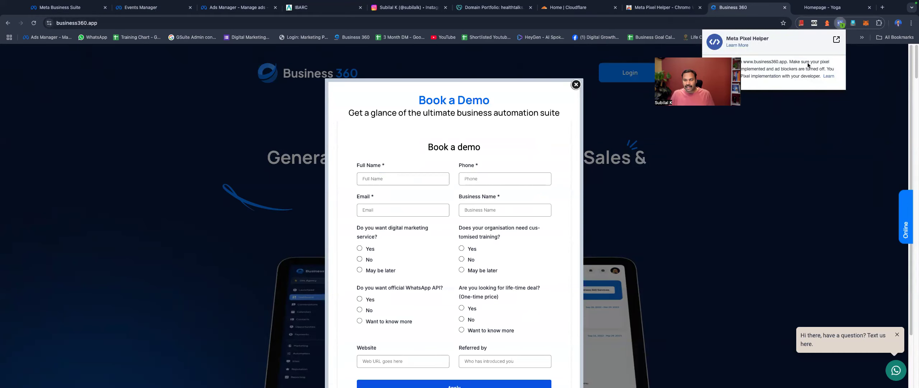
left_click(822, 8)
left_click(841, 24)
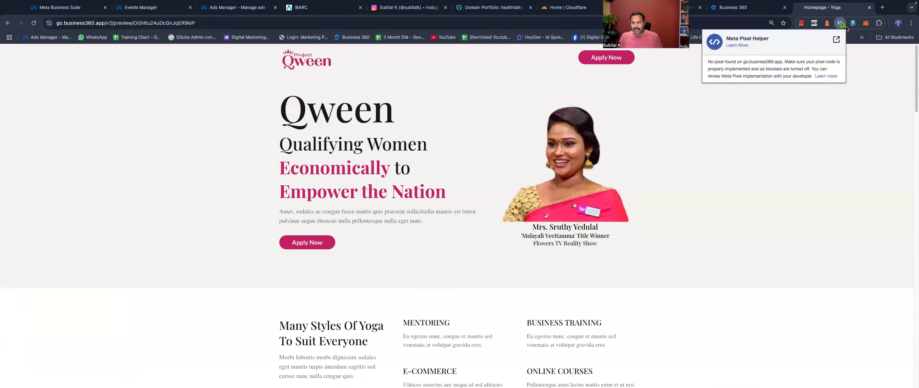
Step: Reload the Business 360 website and examine the details of its PageView event in Meta Pixel Helper
left_click(739, 7)
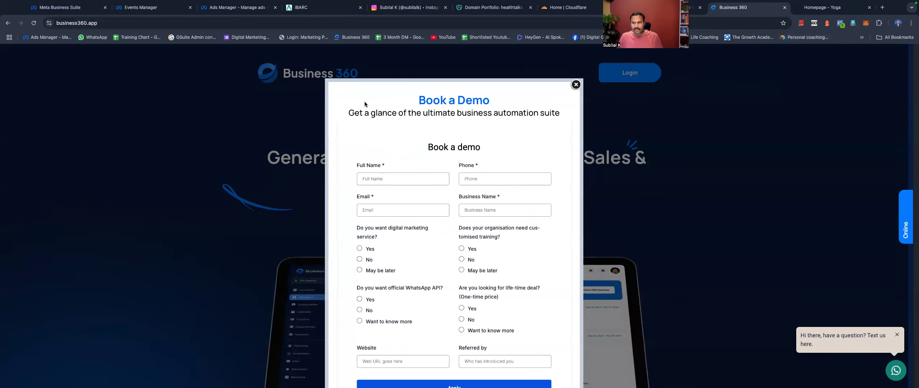
left_click(34, 23)
left_click(840, 23)
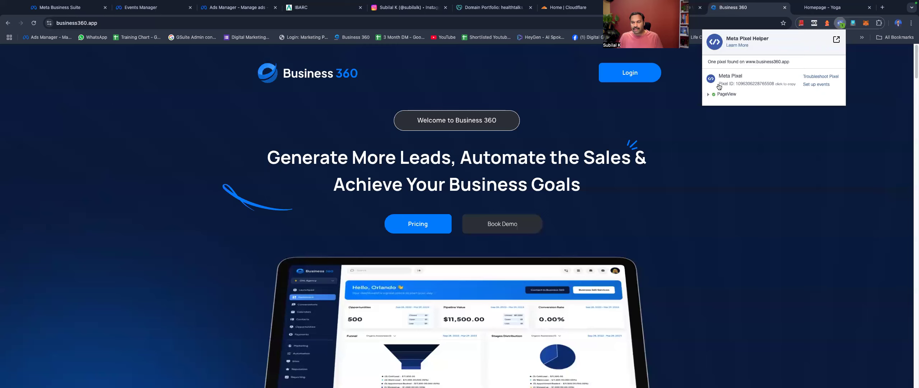
left_click(721, 94)
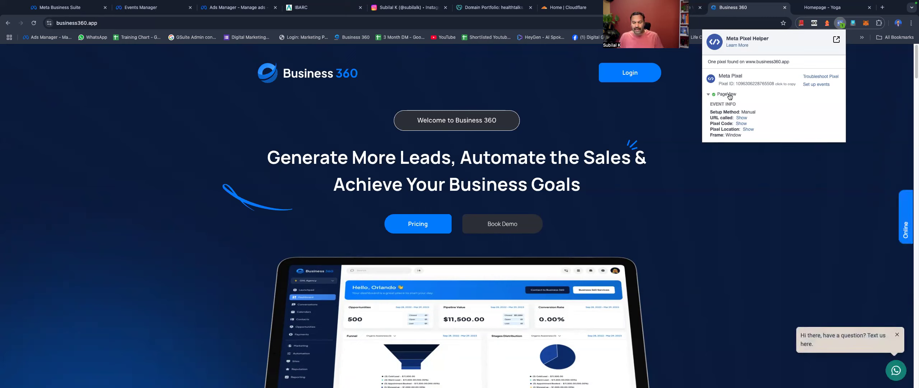
left_click(746, 162)
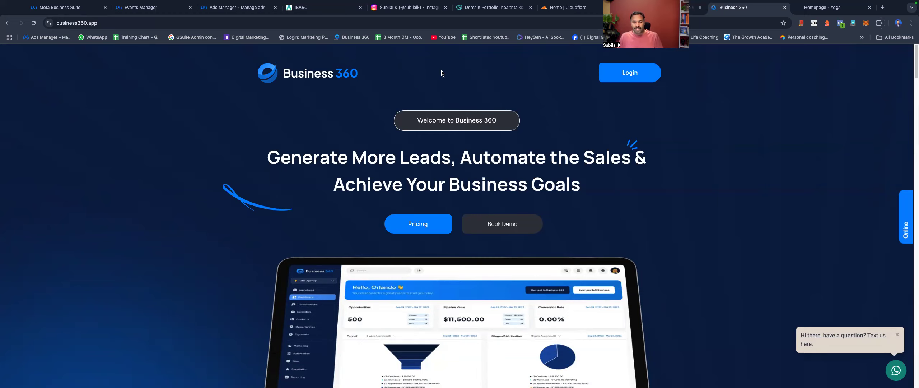
Step: Return to Events Manager and open the Event Setup Tool at its website URL entry
left_click(140, 7)
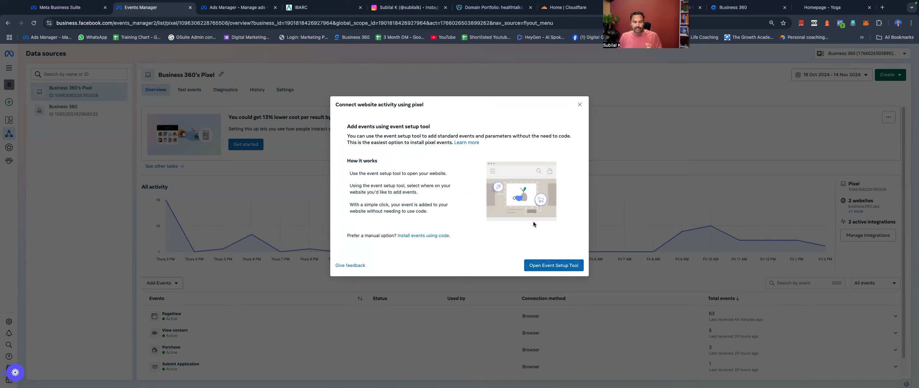
left_click(553, 265)
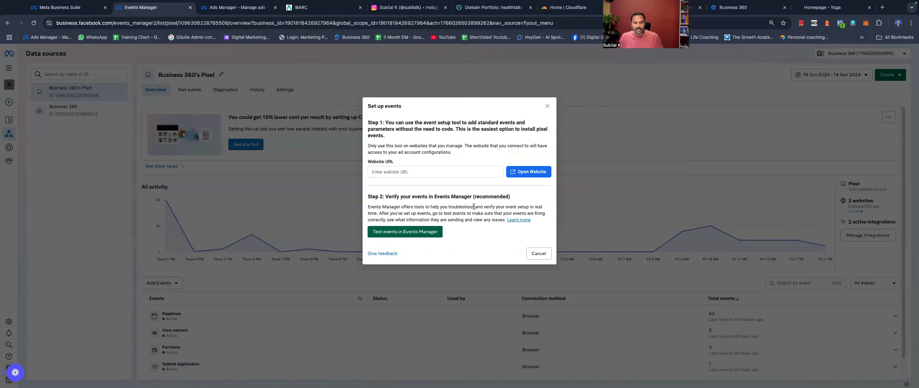
left_click(461, 173)
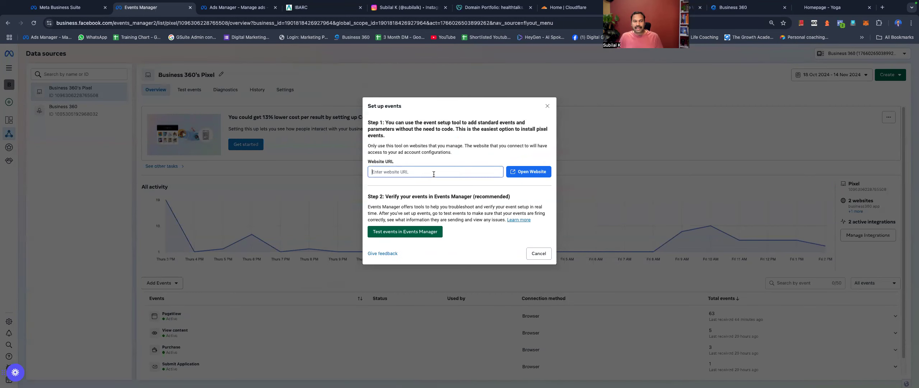
Step: Copy the business360.app address into the event setup's website URL and open the website for event setup
left_click(746, 7)
left_click(352, 23)
key("ctrl+c")
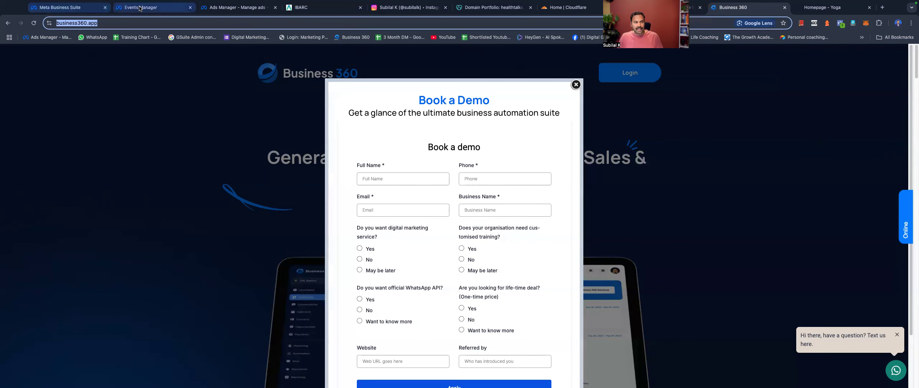
left_click(151, 8)
key("ctrl+v")
left_click(530, 173)
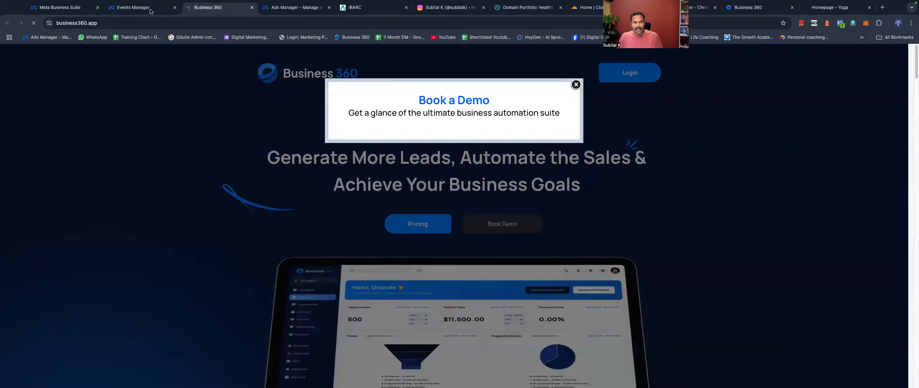
left_click(151, 9)
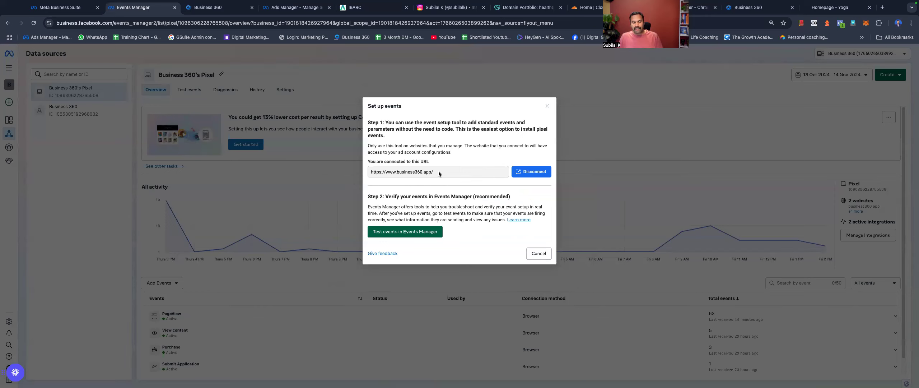
left_click(523, 172)
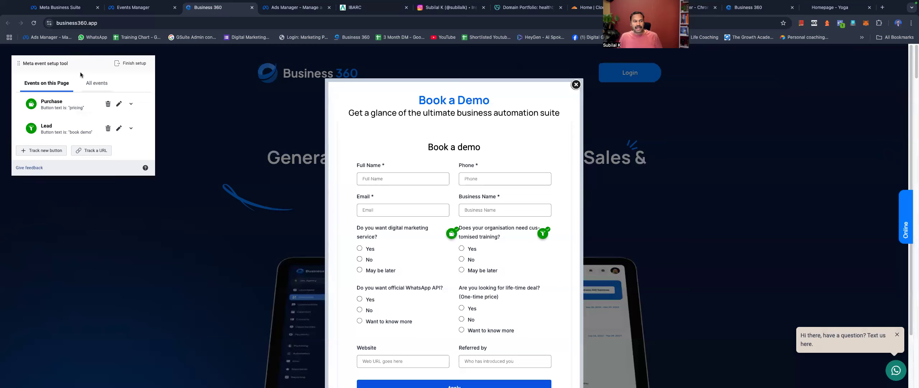
Step: Reposition the Meta event setup tool, close the Book a Demo popup, and review the Purchase and Lead events on the page
left_click_drag(63, 64, 84, 82)
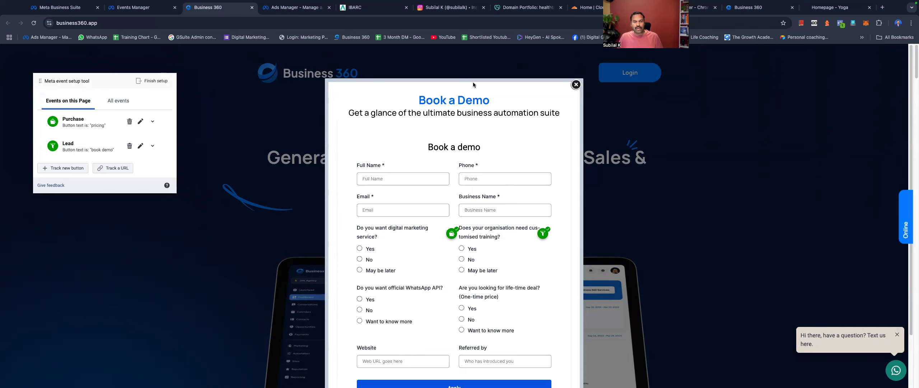
left_click(575, 85)
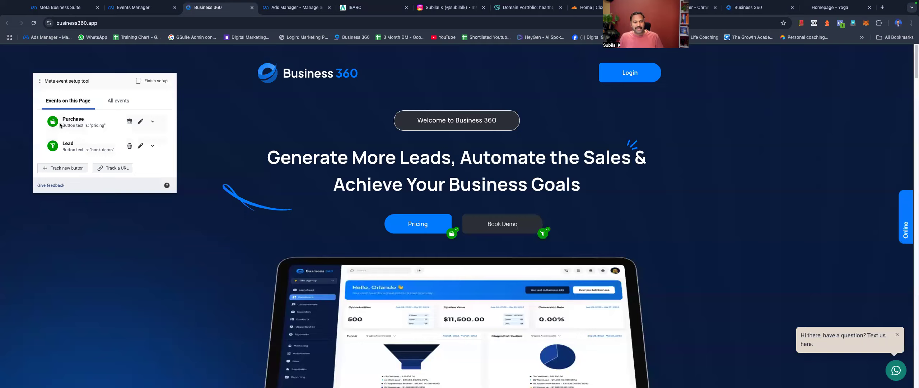
scroll(60, 124, "down", 2)
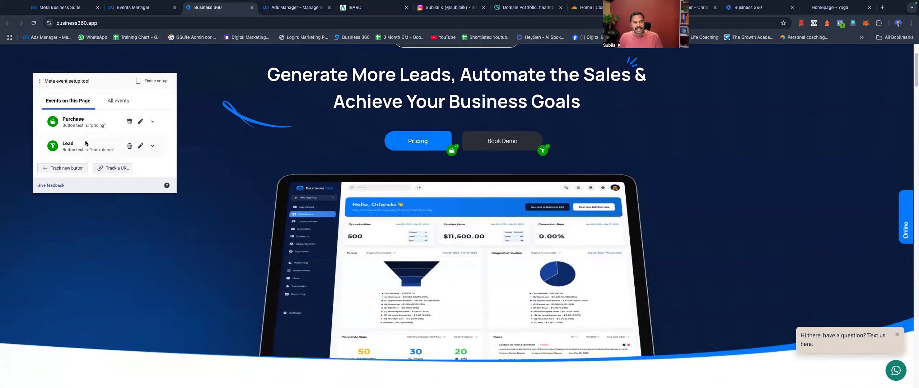
scroll(86, 143, "up", 2)
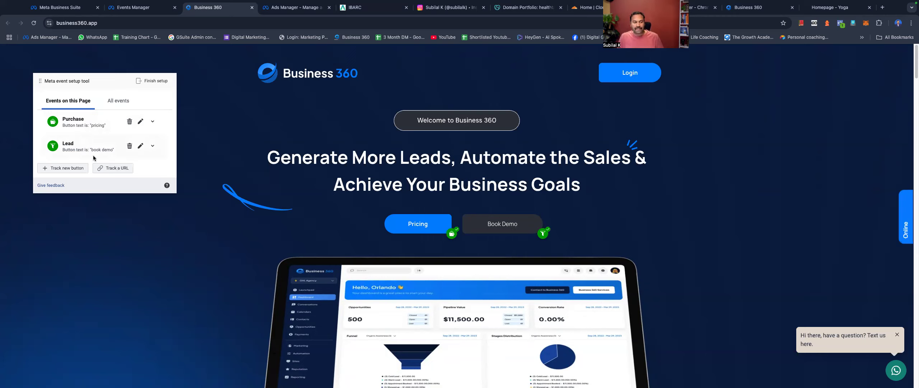
Step: Track the website's Login button as a new event of type View content
left_click(68, 169)
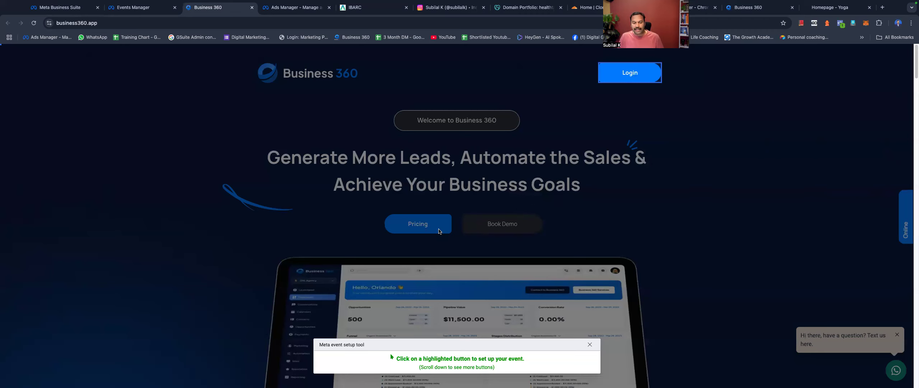
left_click(632, 78)
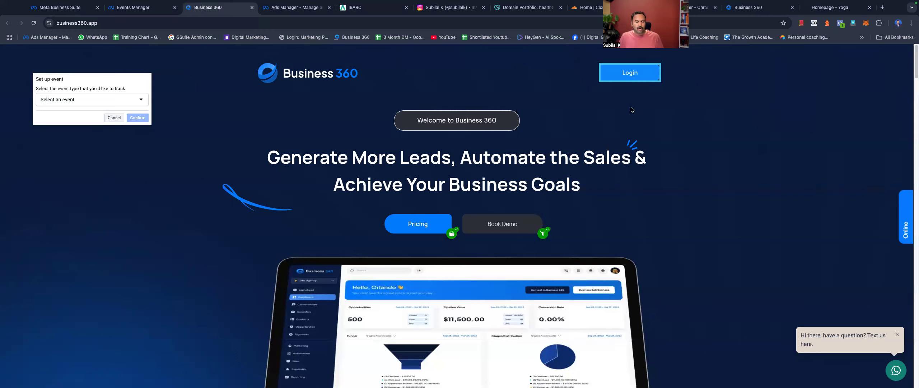
left_click(89, 102)
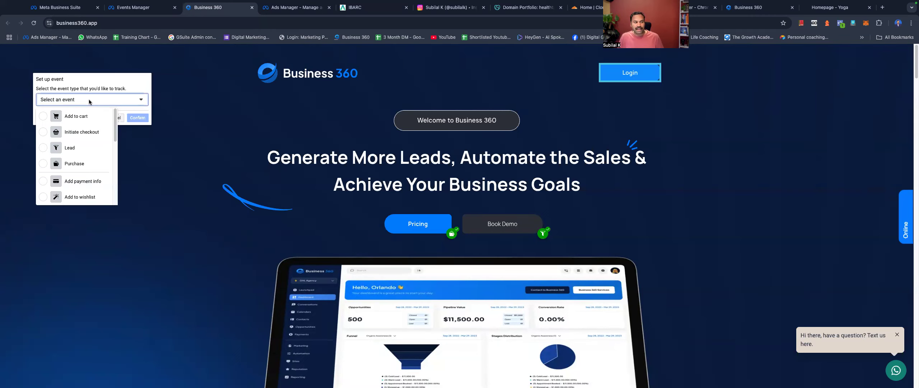
scroll(97, 126, "down", 5)
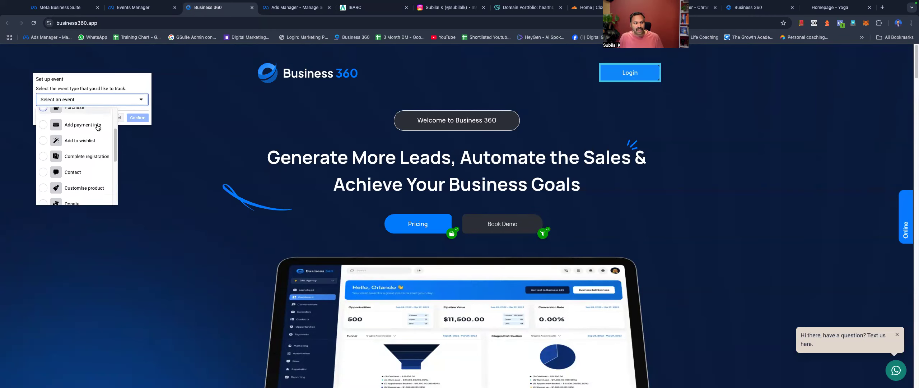
scroll(97, 127, "down", 5)
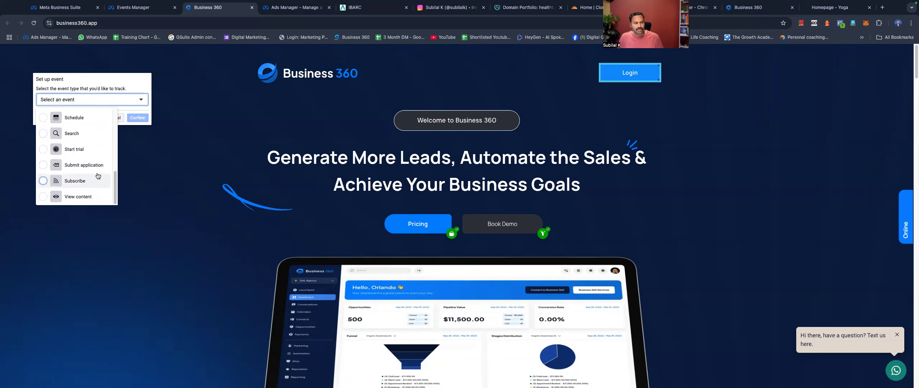
left_click_drag(114, 187, 117, 122)
scroll(72, 181, "down", 5)
left_click(71, 196)
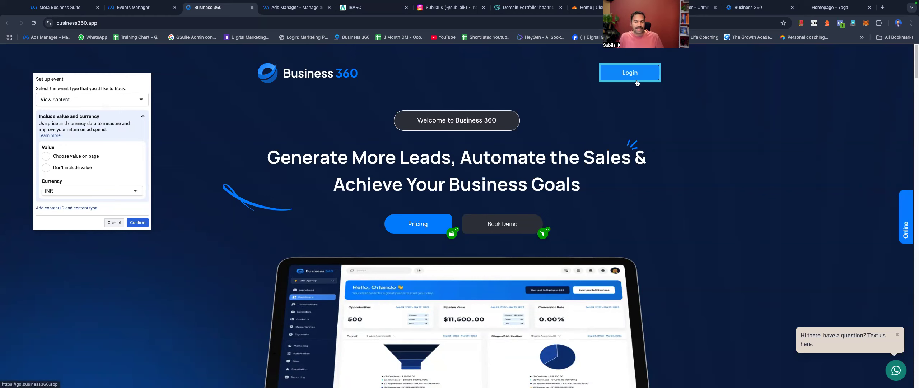
left_click(140, 8)
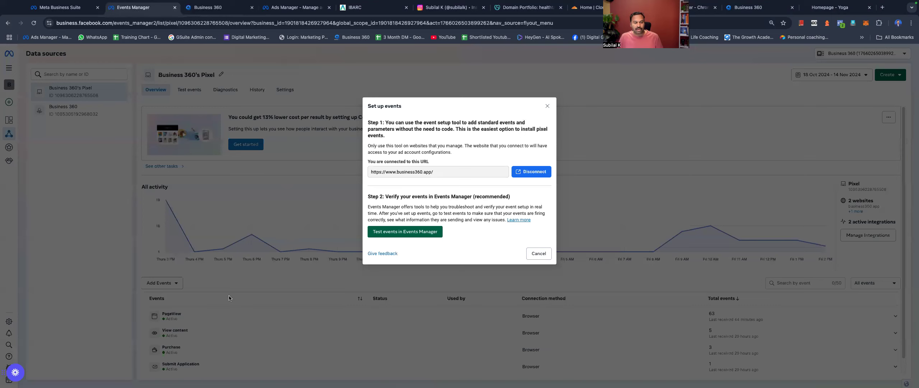
left_click(55, 14)
left_click(122, 13)
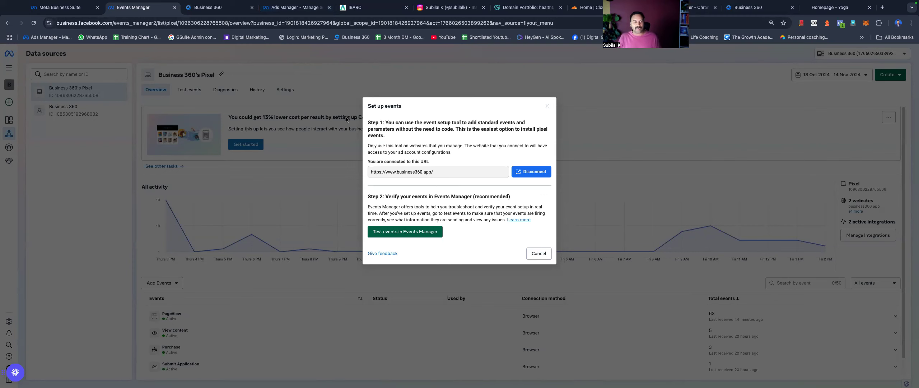
Step: Set the Login button's View content event to "Don't include value" and confirm the event
left_click(212, 6)
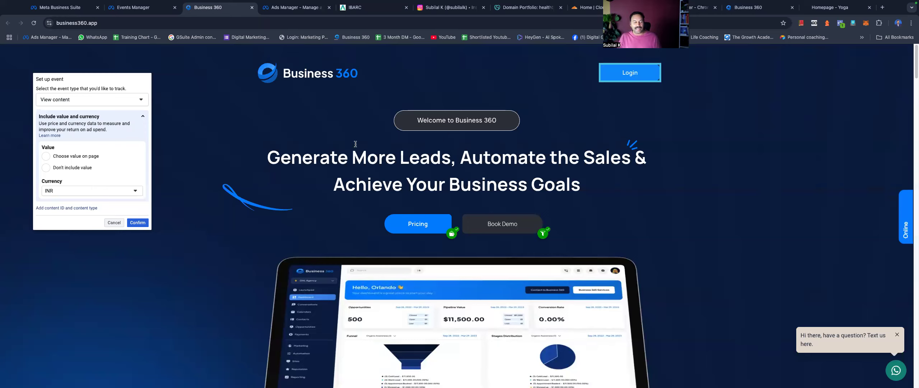
left_click(77, 172)
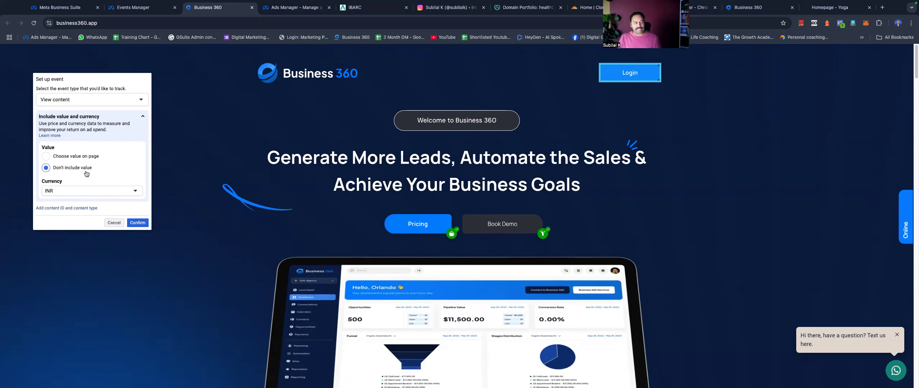
left_click(136, 225)
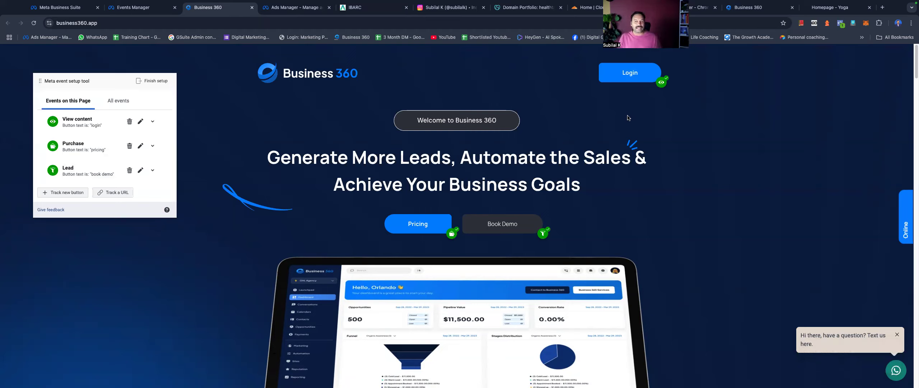
Step: Finish the event setup with the View content event and return to the pixel overview in Events Manager
left_click(152, 81)
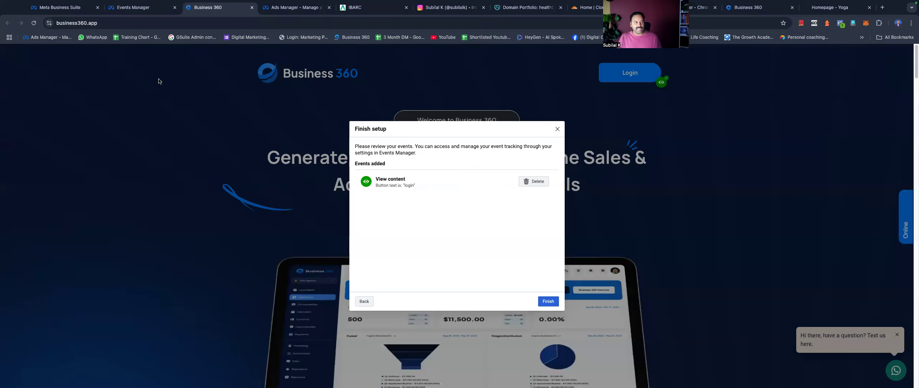
left_click(548, 301)
left_click(522, 245)
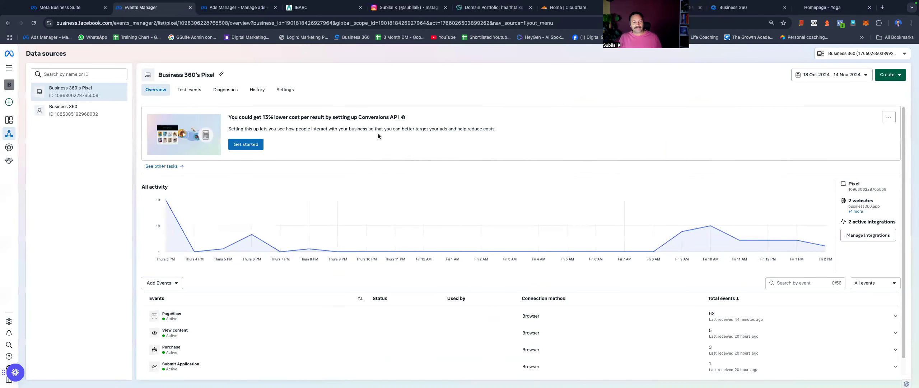
Step: Review the pixel's event list, and switch to the Canva funnel diagram to select the "Meta Pixel - Dataset" label
scroll(478, 201, "down", 1)
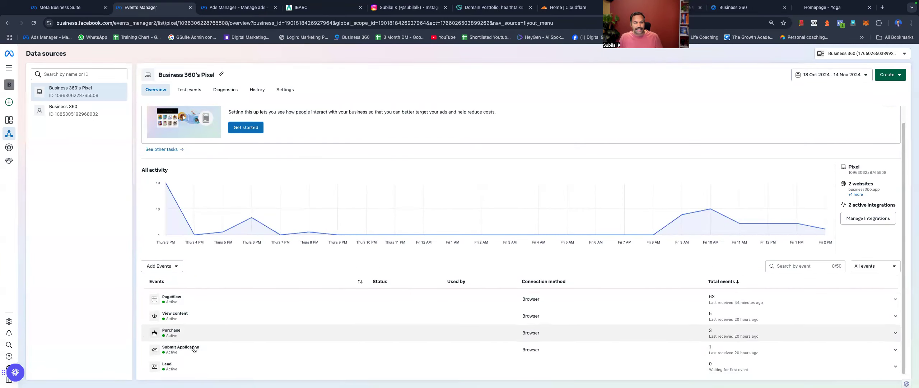
key("super+Tab")
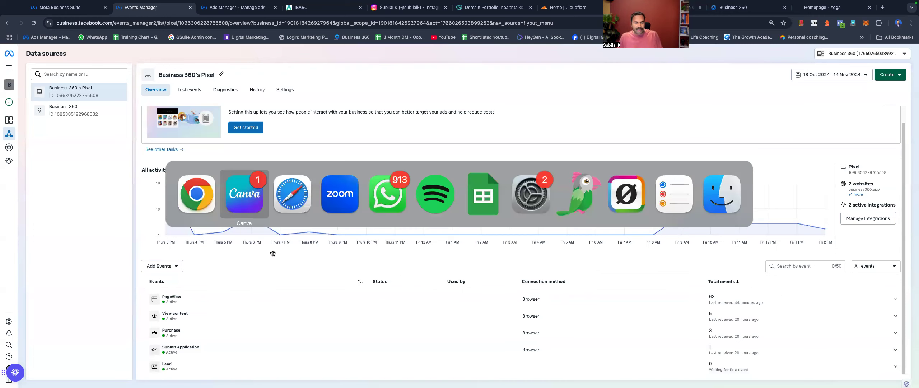
left_click(248, 202)
left_click(638, 287)
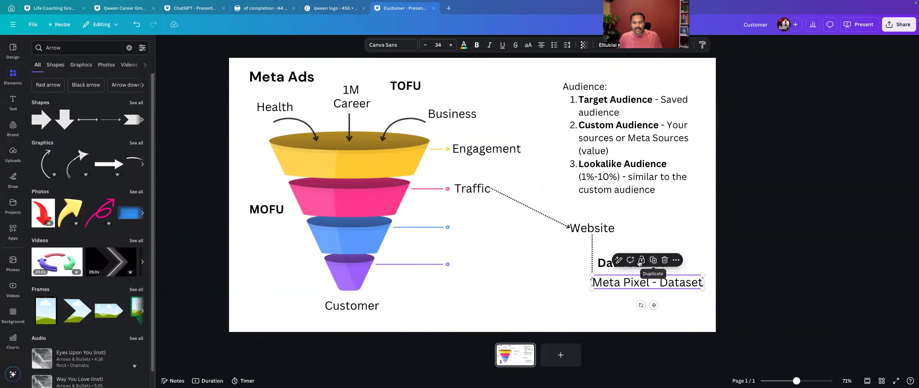
Step: Duplicate the "Meta Pixel - Dataset" label below the original, and link the two with a copy of the dotted arrow
left_click(594, 245)
left_click(626, 279)
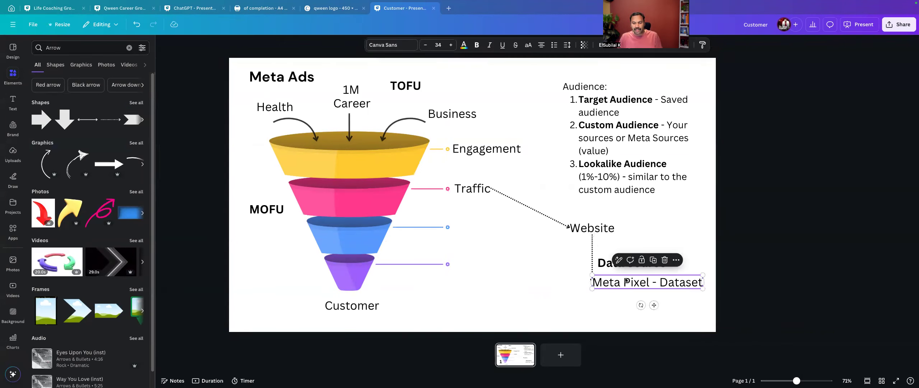
left_click(652, 260)
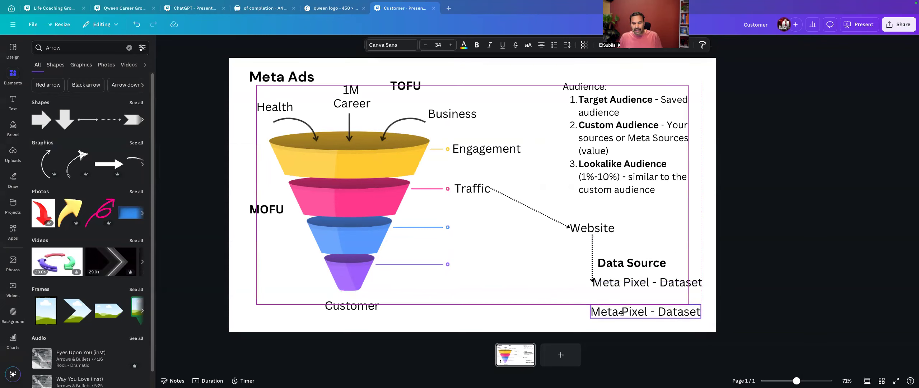
left_click(591, 264)
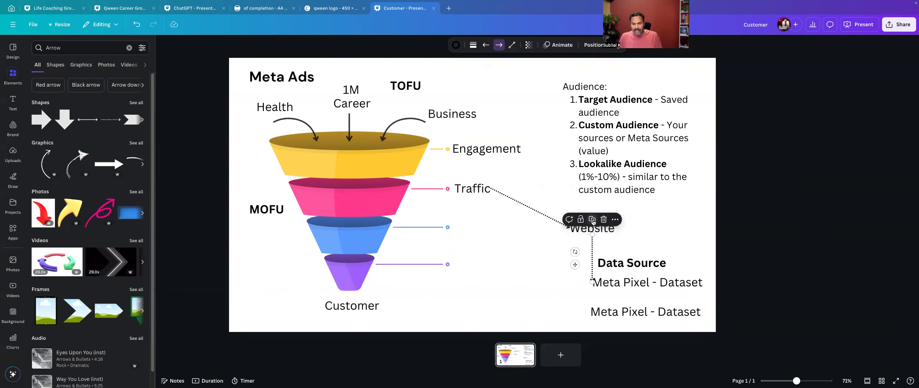
left_click_drag(595, 288, 589, 313)
left_click_drag(595, 239, 592, 282)
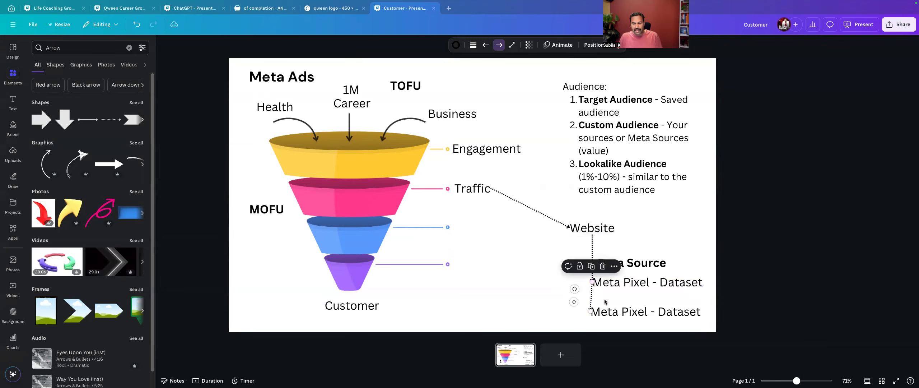
left_click(610, 309)
left_click(546, 298)
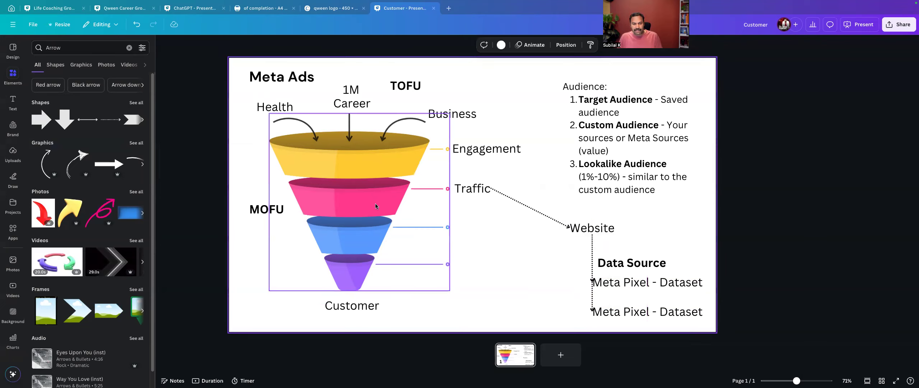
left_click(354, 94)
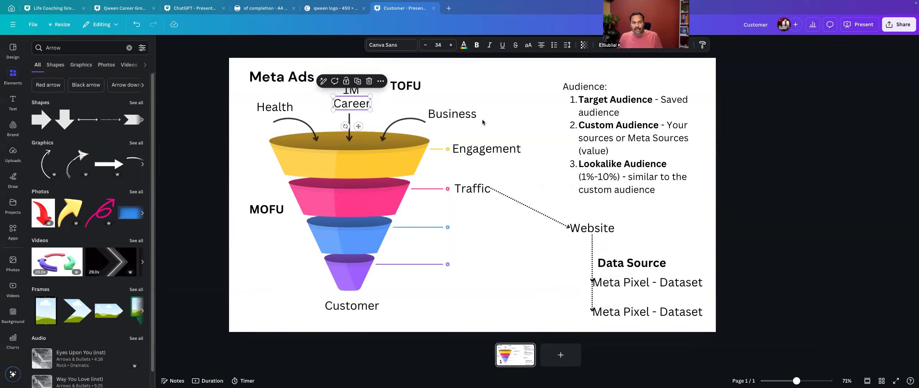
left_click(495, 121)
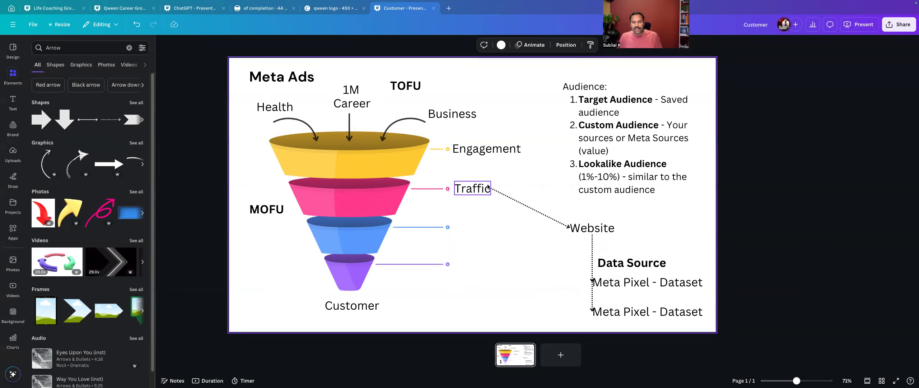
left_click(473, 194)
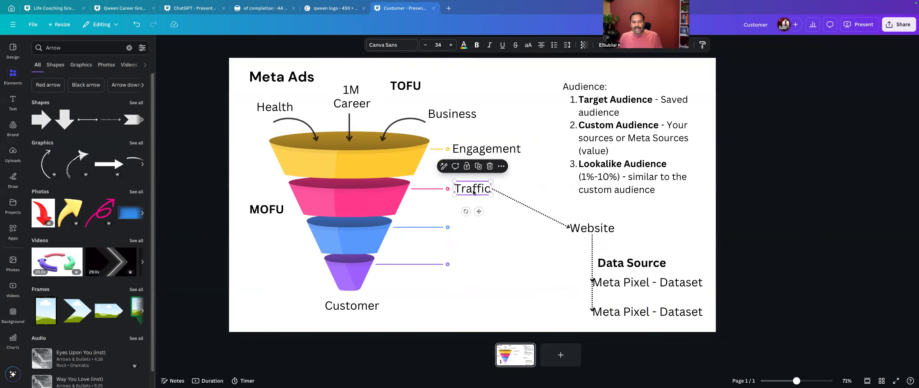
left_click(499, 213)
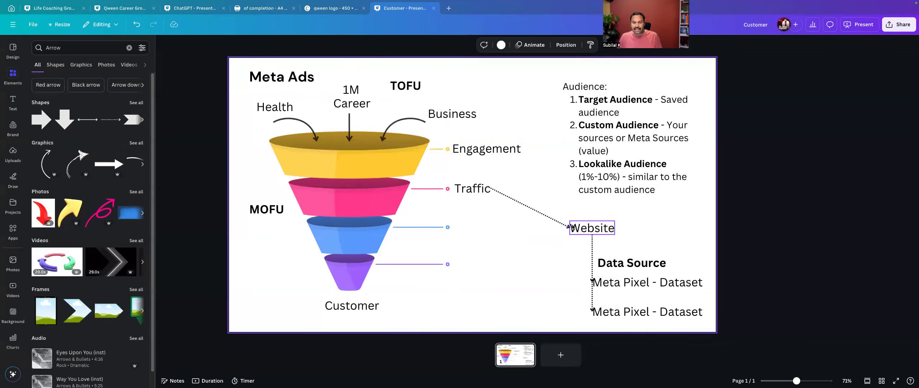
left_click(581, 230)
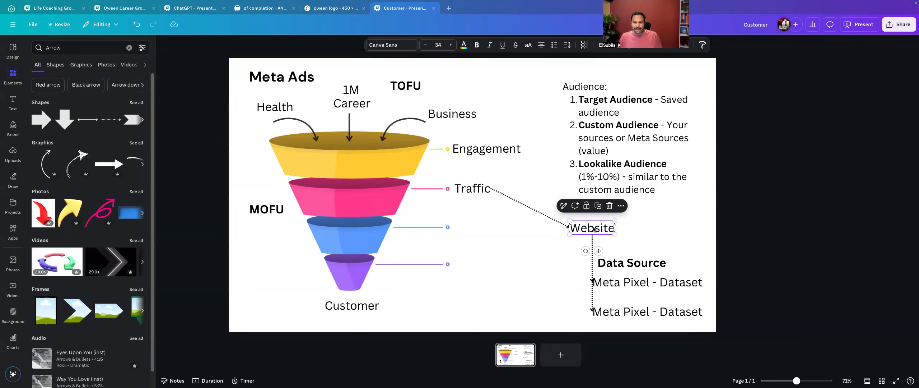
Step: Change the lower duplicated label's text to "Pixel Events" and nudge the "Data Source" heading slightly
left_click(628, 311)
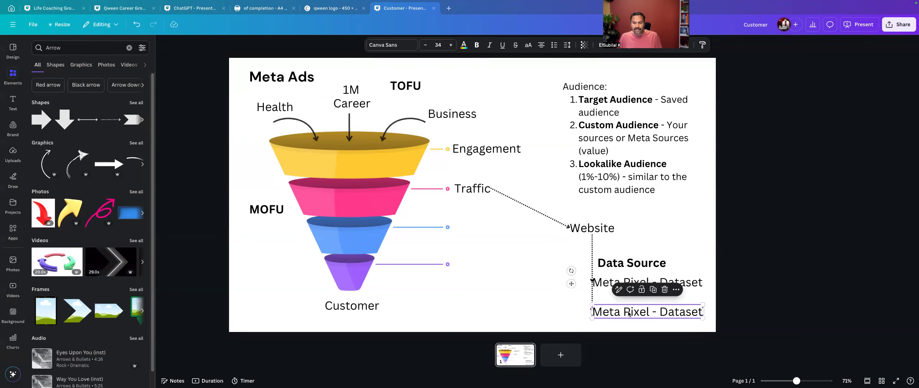
left_click(628, 311)
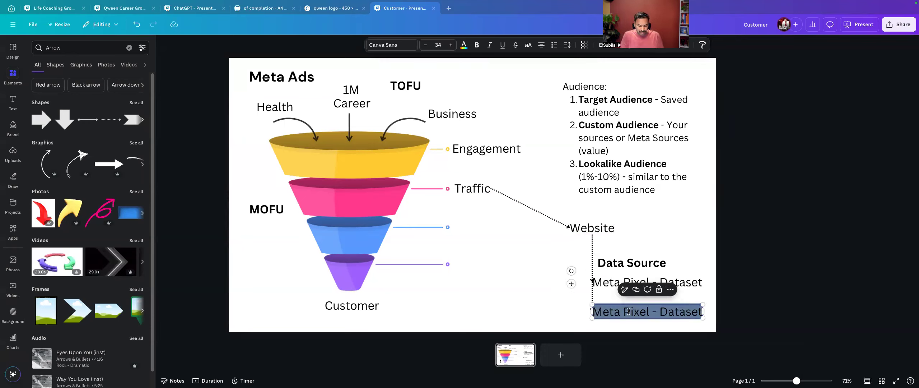
type("Pixel Evn")
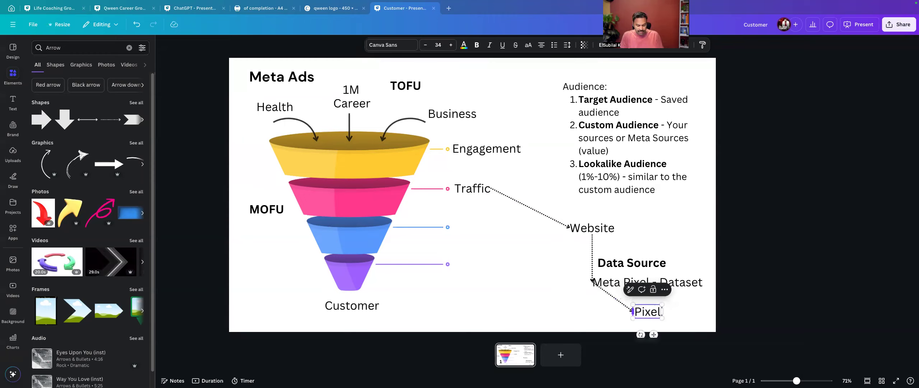
key("BackSpace")
type("ents")
left_click(573, 317)
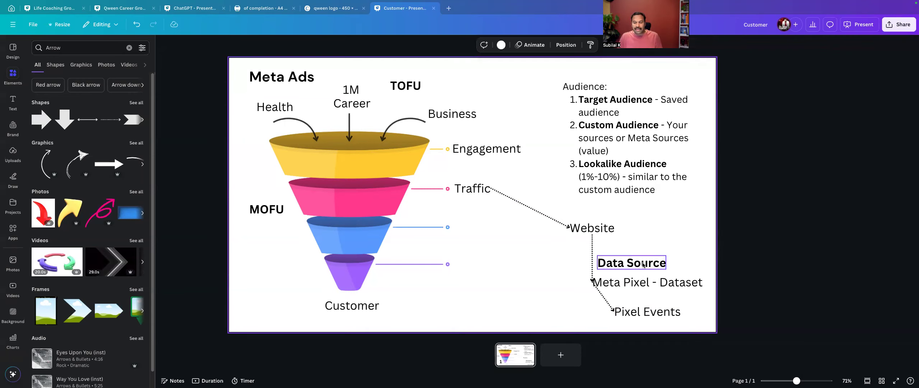
left_click_drag(635, 263, 638, 264)
left_click(656, 309)
left_click(544, 305)
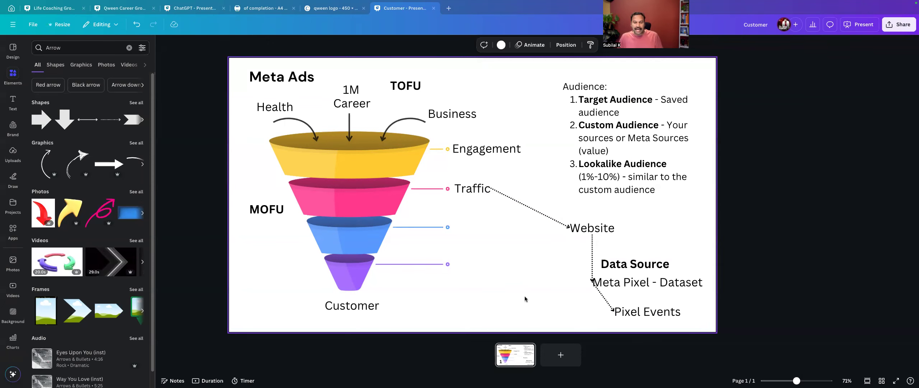
Step: Switch to Chrome and review the Business 360 dataset's event activity in Events Manager
key("super+Tab")
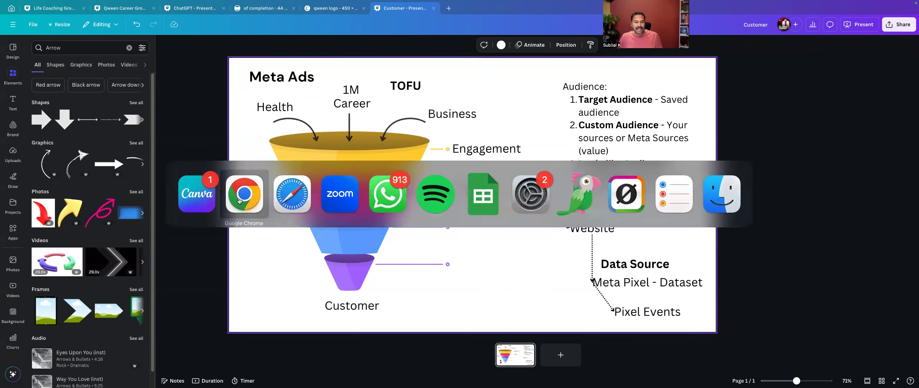
left_click(93, 114)
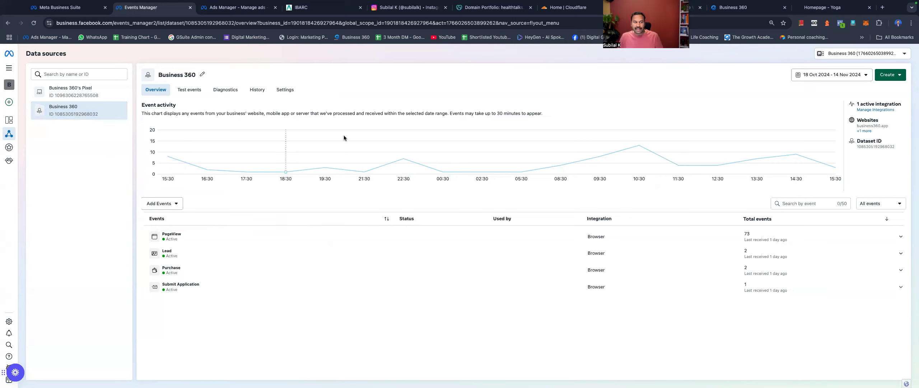
mouse_move(333, 136)
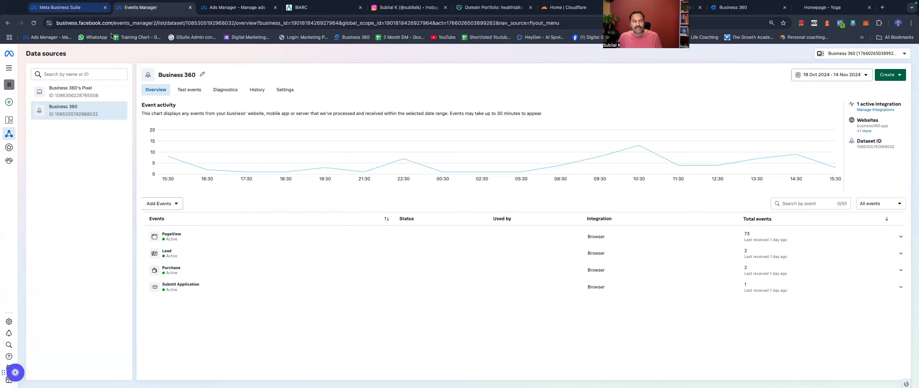
Step: Switch back to the Canva funnel diagram and highlight "Meta Sources" in the Custom Audience item
key("ctrl+Right")
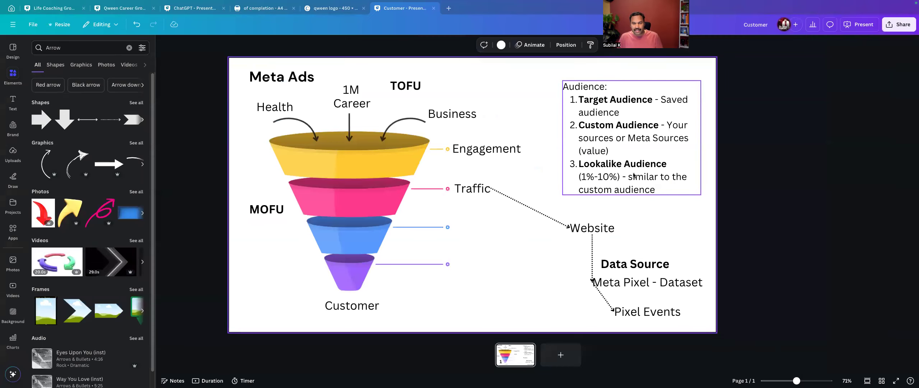
left_click(651, 144)
double_click(652, 139)
left_click_drag(652, 139, 688, 140)
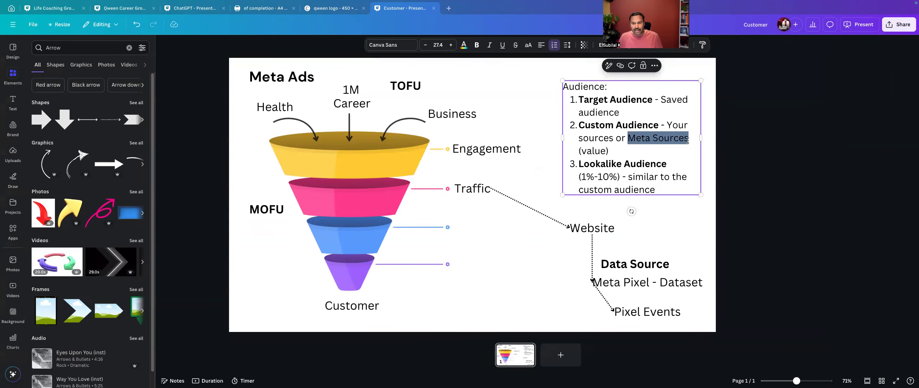
left_click(662, 141)
left_click_drag(629, 138, 688, 139)
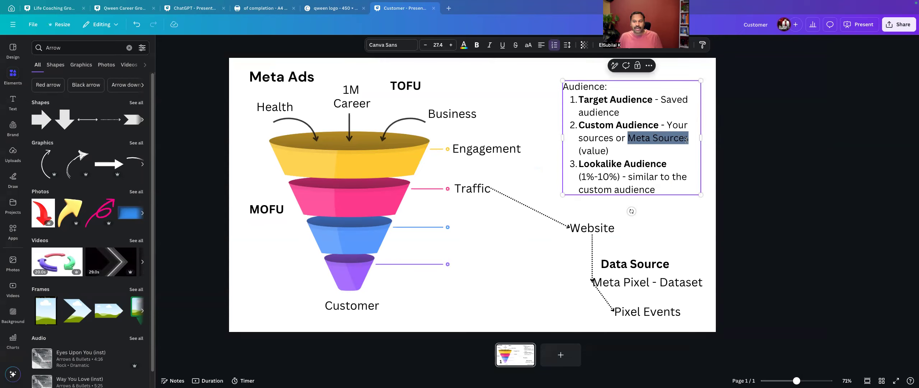
left_click(680, 214)
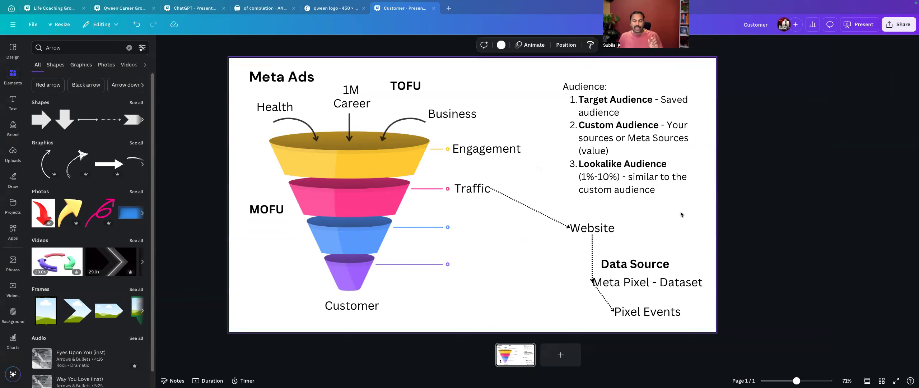
left_click(652, 141)
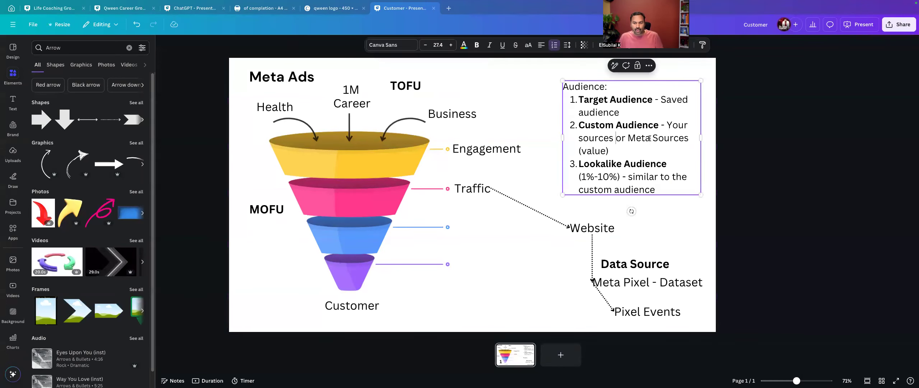
left_click_drag(627, 139, 687, 142)
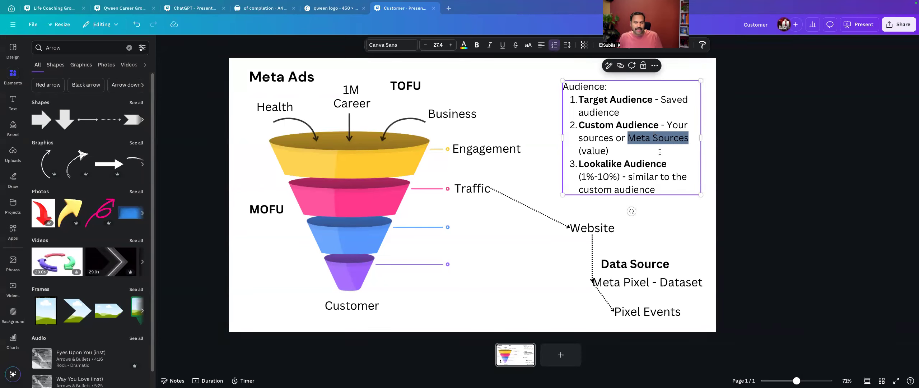
left_click(650, 143)
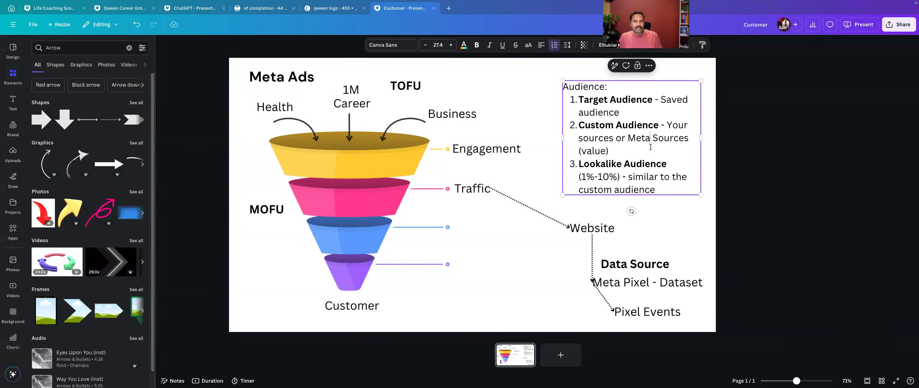
Step: Return to Events Manager and examine the Custom Audience form for the Business 360 dataset with Website as the source
key("ctrl+Left")
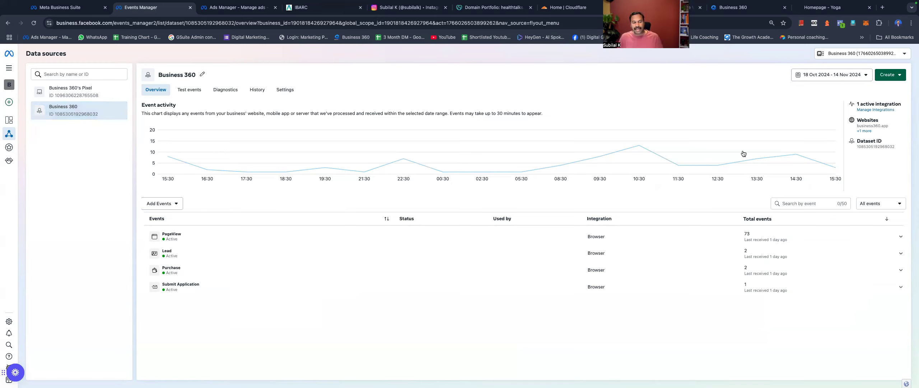
left_click(899, 78)
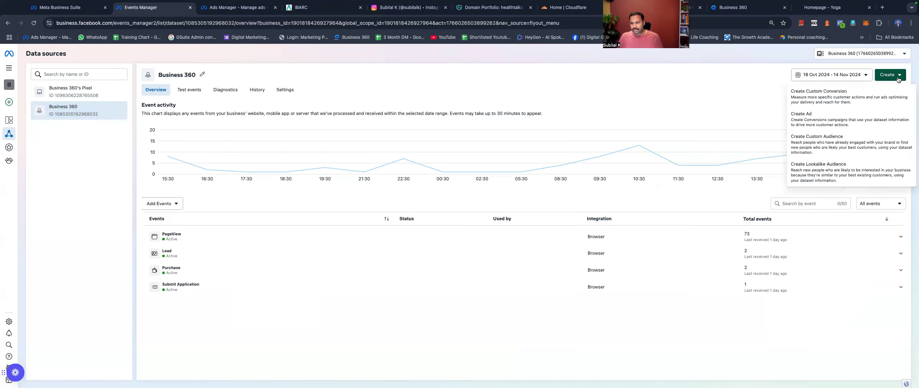
left_click(844, 149)
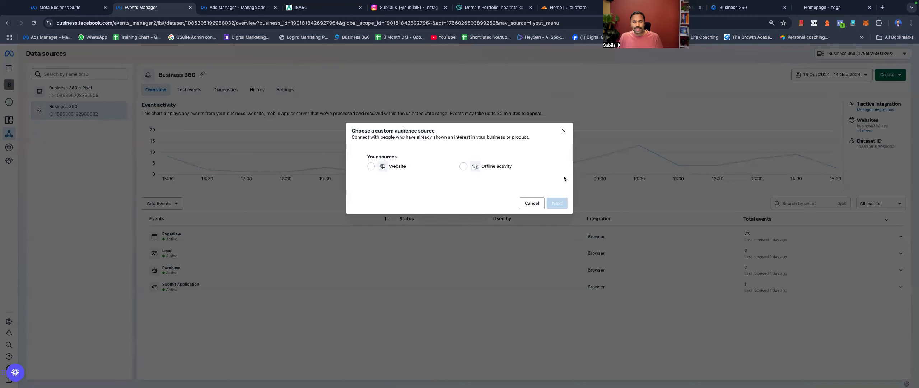
left_click(392, 165)
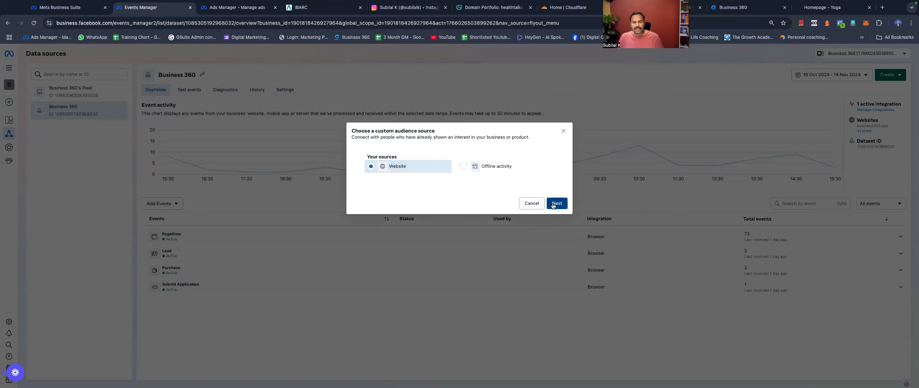
left_click(557, 203)
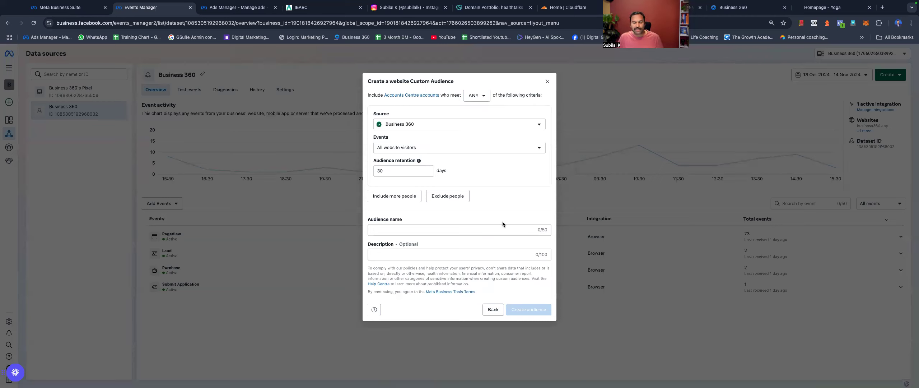
left_click(492, 309)
Step: Open Meta Business Suite's settings for Business 360 and view Datasets under Data sources
left_click(238, 7)
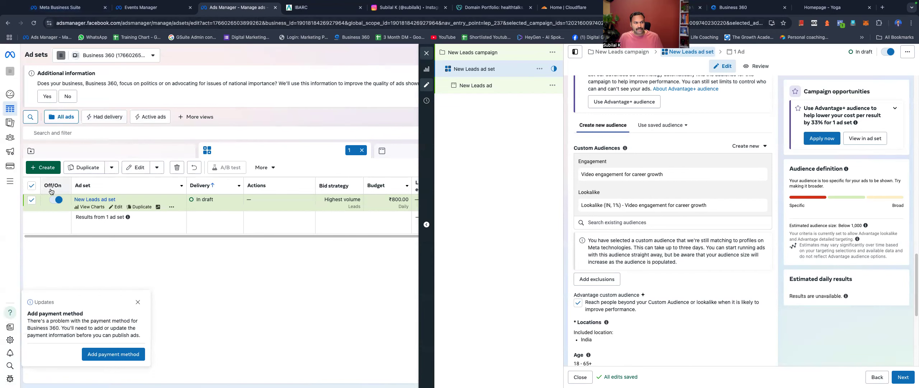
left_click(319, 8)
left_click(307, 21)
type("business360.app")
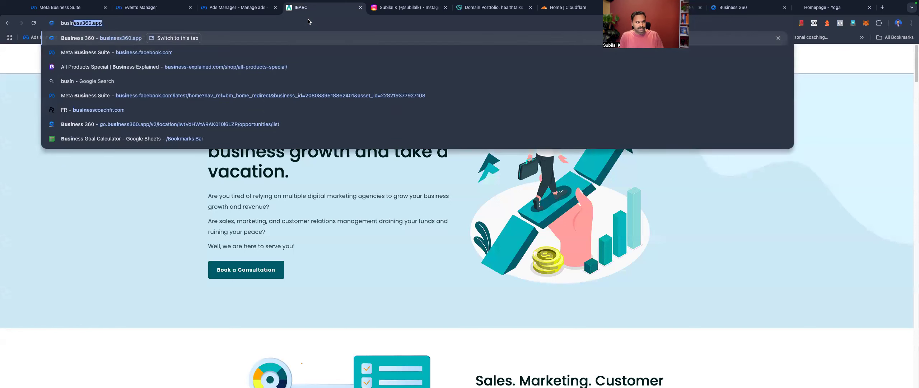
left_click(200, 54)
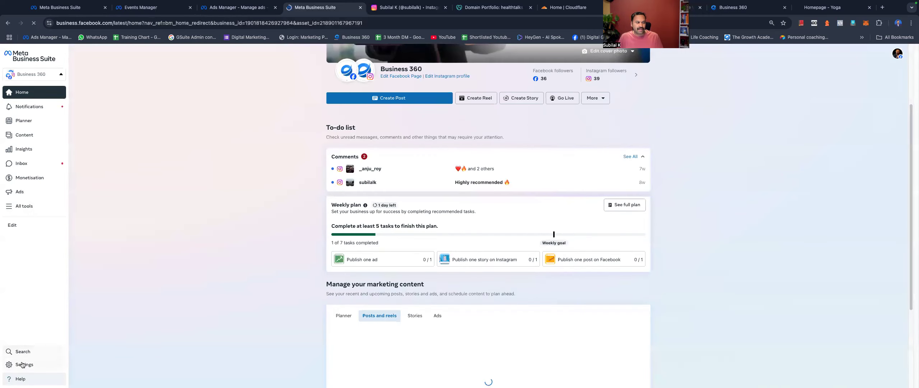
left_click(24, 364)
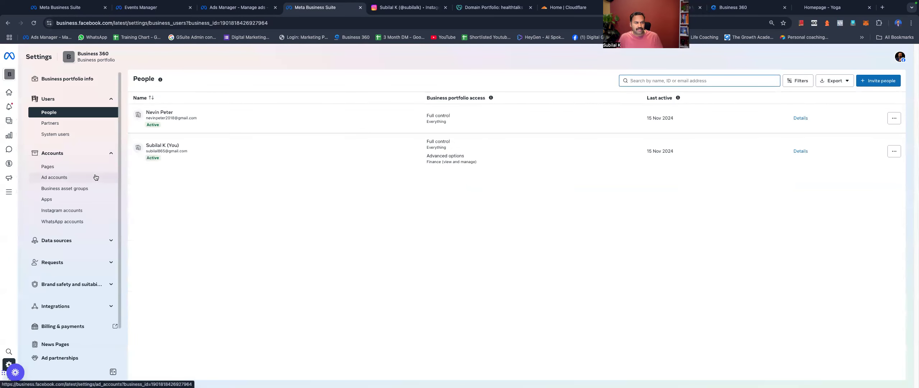
left_click(83, 240)
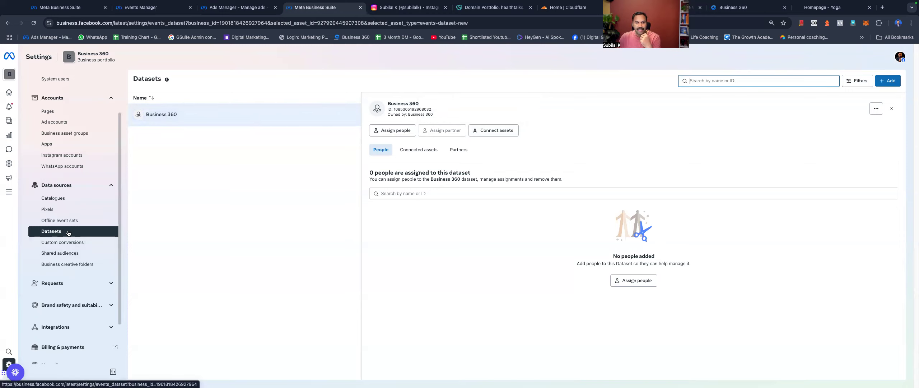
Step: Review which assets can be connected to the Business 360 dataset, and close the connection options without adding one
left_click(237, 121)
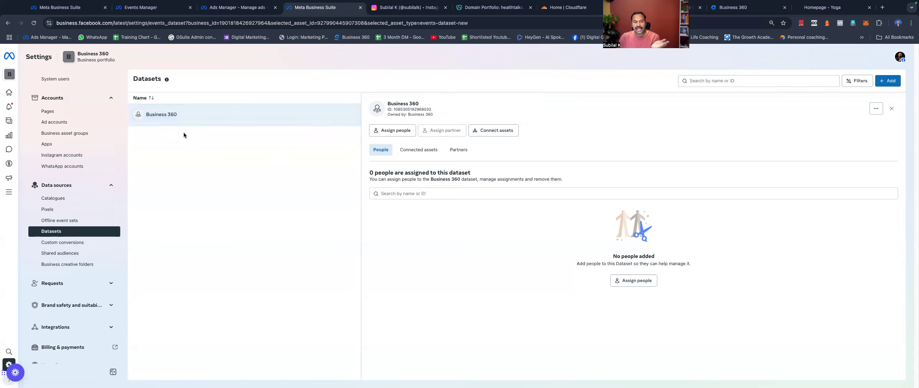
left_click(509, 132)
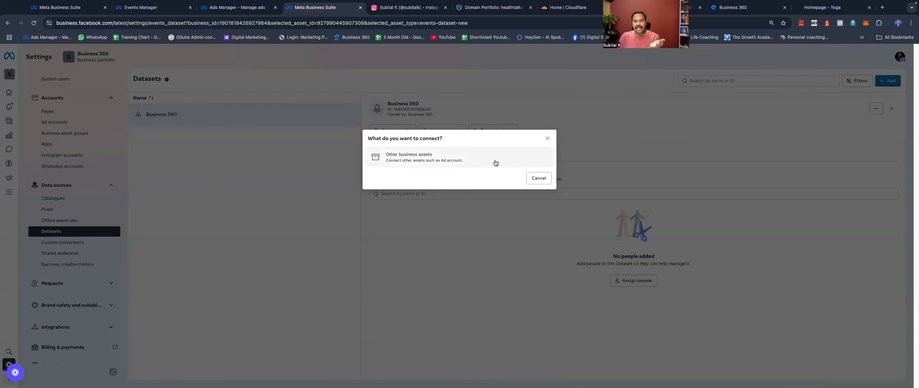
left_click(546, 139)
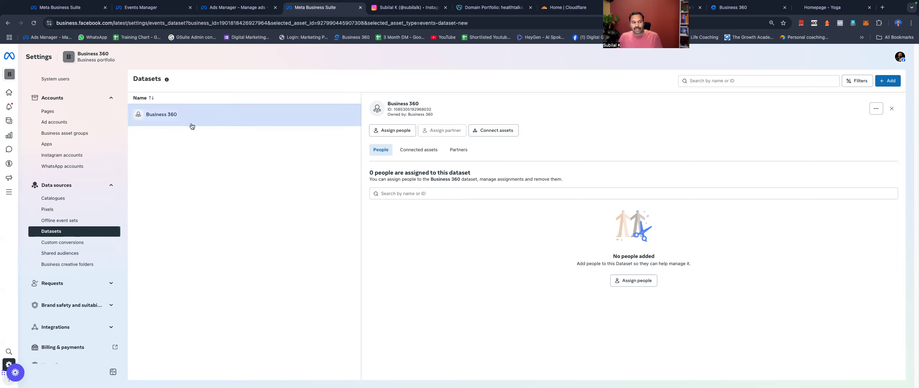
Step: Return to Events Manager and continue the website Custom Audience with the Business 360 ad account
left_click(211, 13)
left_click(141, 7)
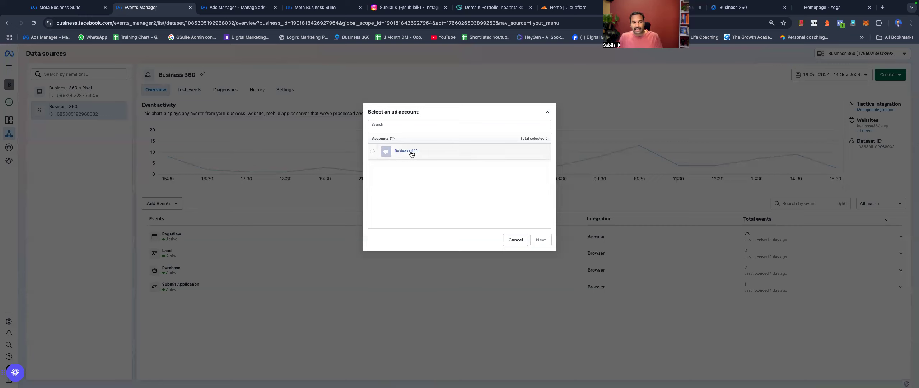
left_click(373, 152)
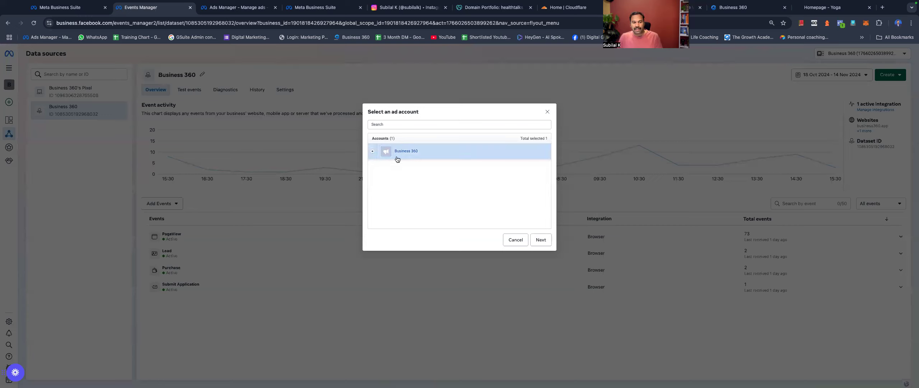
left_click(542, 240)
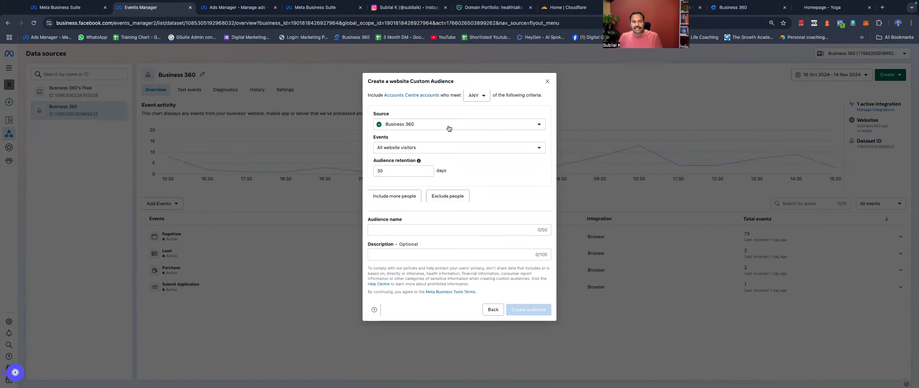
Step: Review the available sources for the website Custom Audience and choose Business 360
left_click(448, 127)
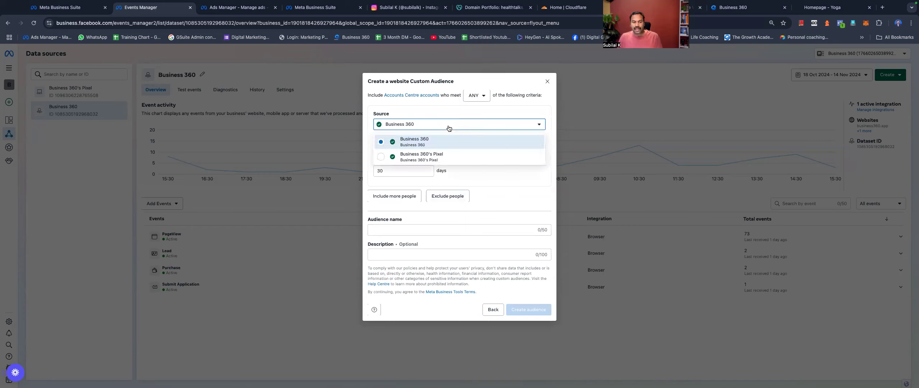
left_click(449, 128)
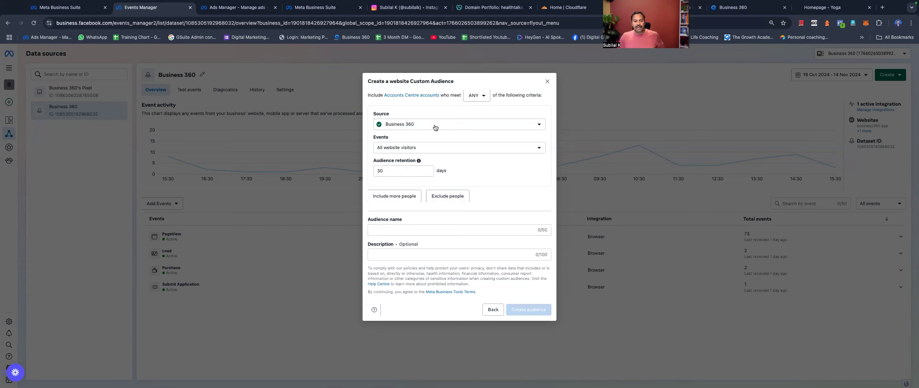
left_click(435, 127)
left_click(433, 142)
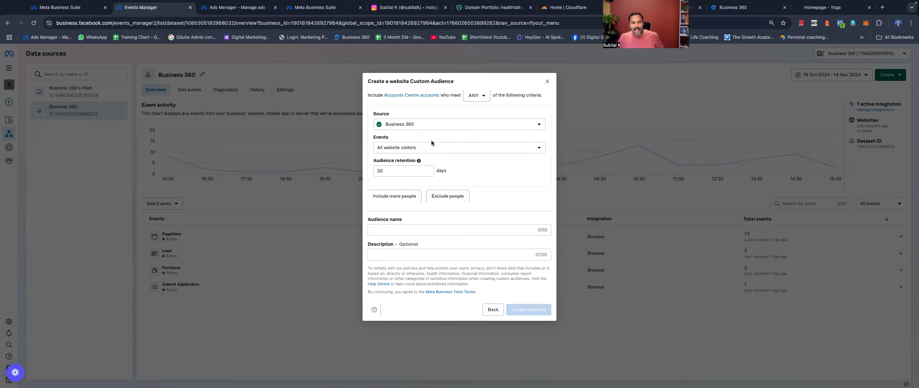
Step: Try People who visited specific web pages as the audience's event, and return it to All website visitors
left_click(433, 148)
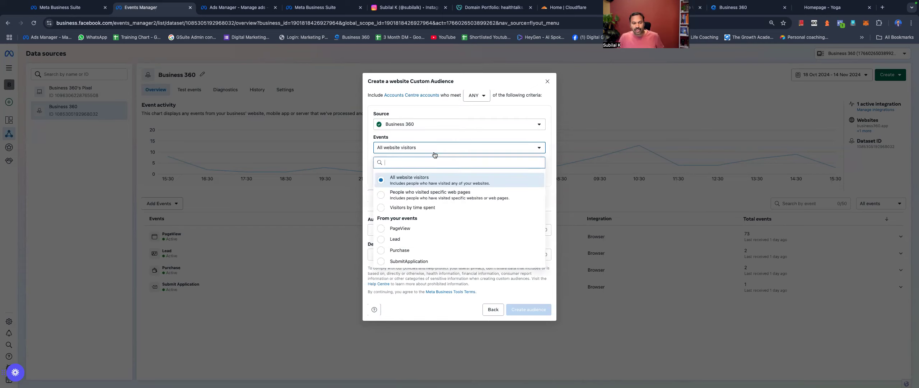
left_click(455, 199)
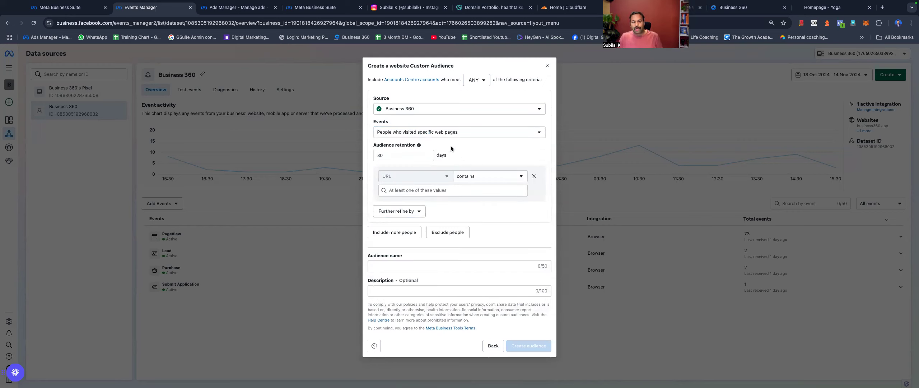
left_click(451, 132)
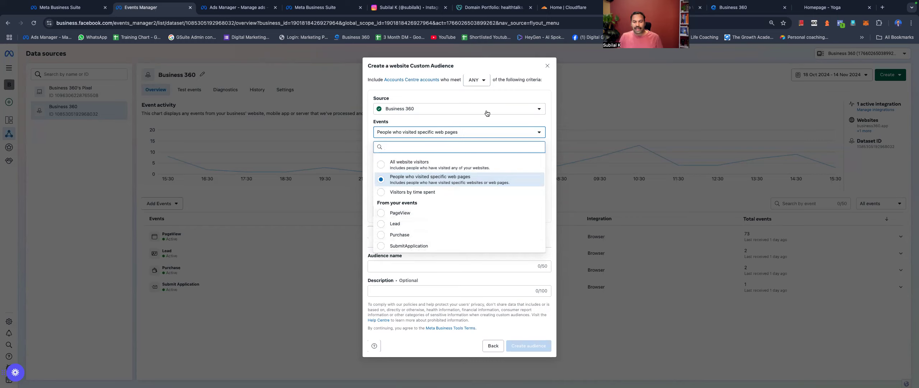
left_click(496, 98)
left_click(456, 132)
left_click(436, 163)
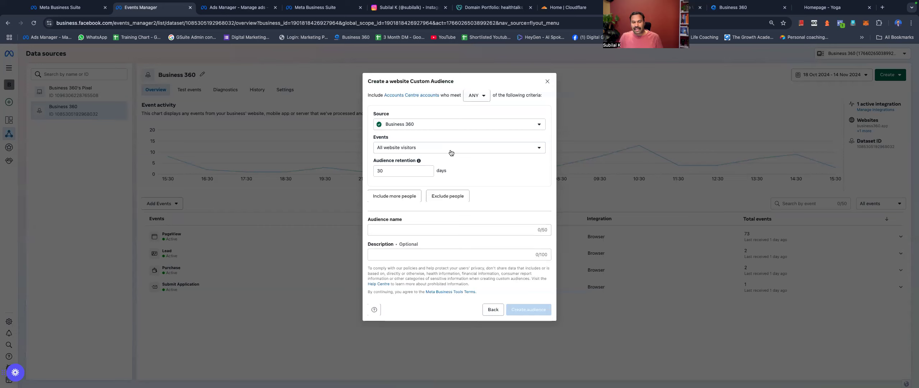
Step: Keep the audience retention at 30 days and name the audience "All visitors - 30 days"
double_click(375, 172)
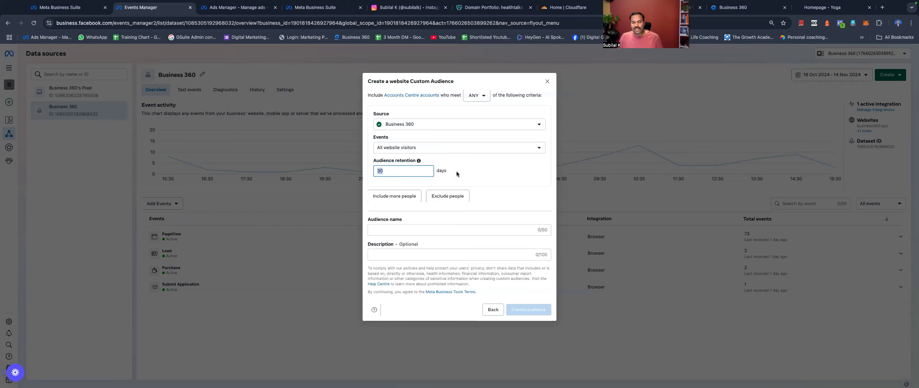
left_click(471, 168)
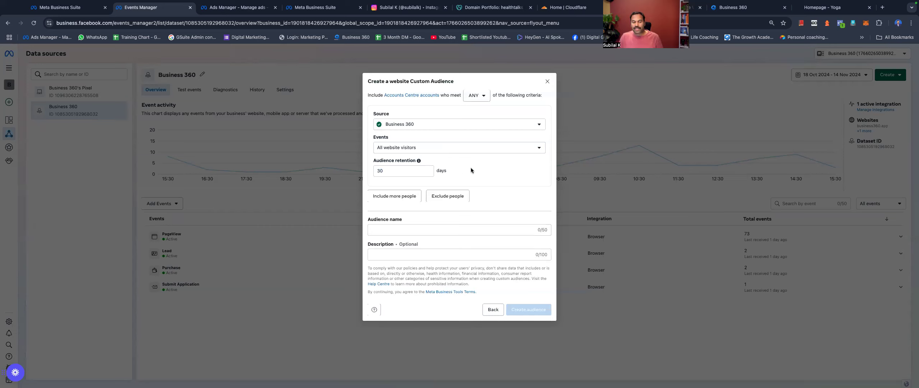
left_click(422, 226)
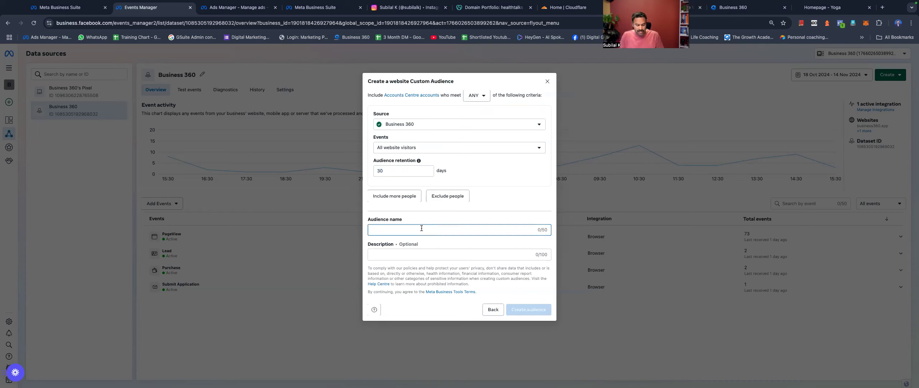
type("All visitor")
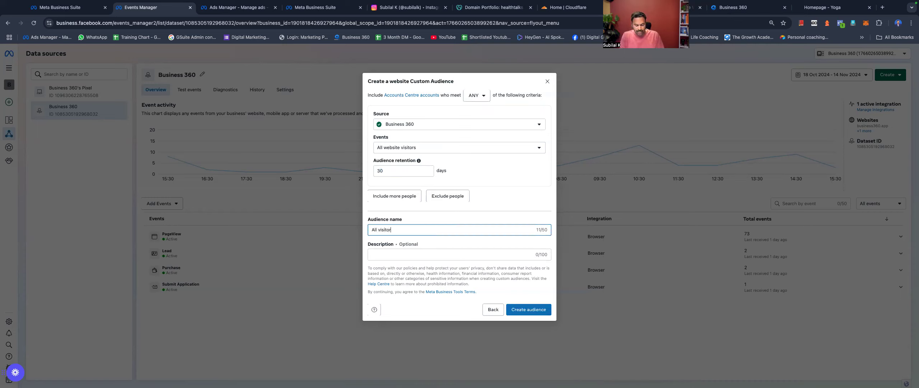
type("s - 30 days")
left_click(477, 215)
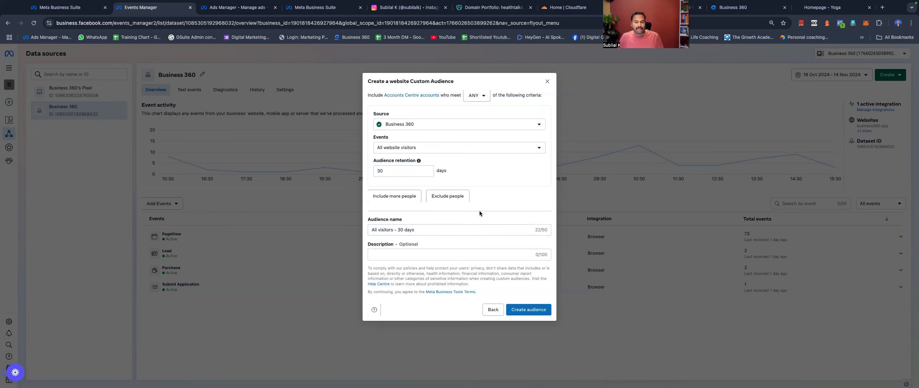
left_click(404, 147)
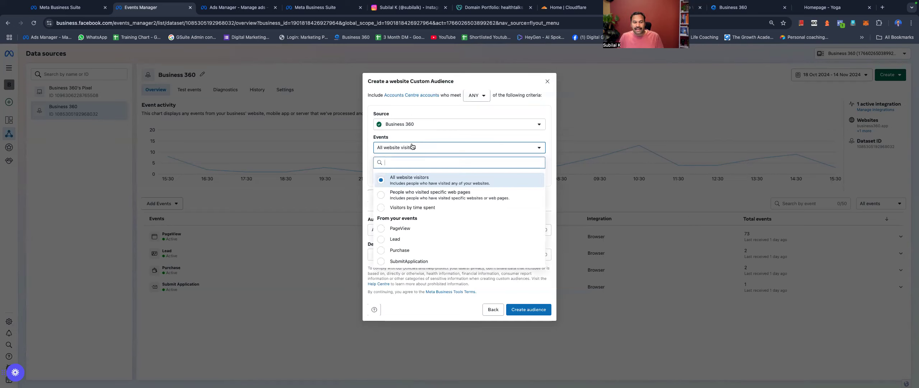
left_click(437, 197)
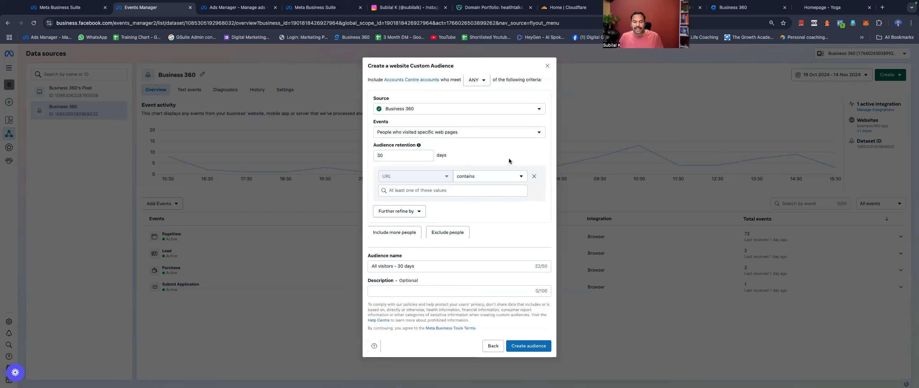
left_click(457, 189)
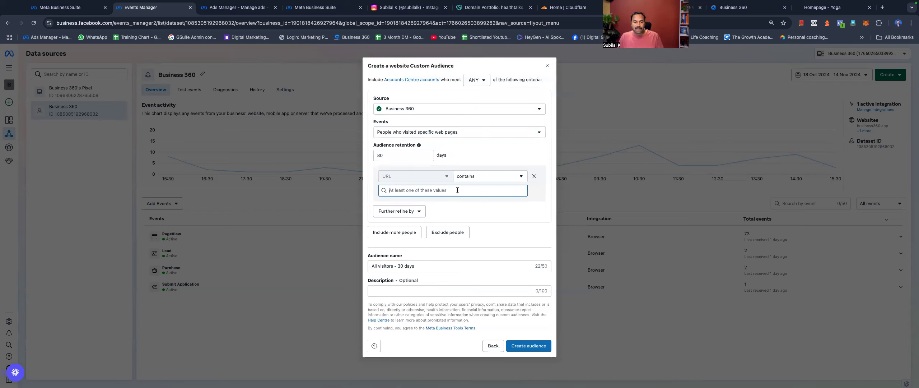
left_click(757, 10)
left_click(578, 84)
left_click(429, 229)
left_click(232, 23)
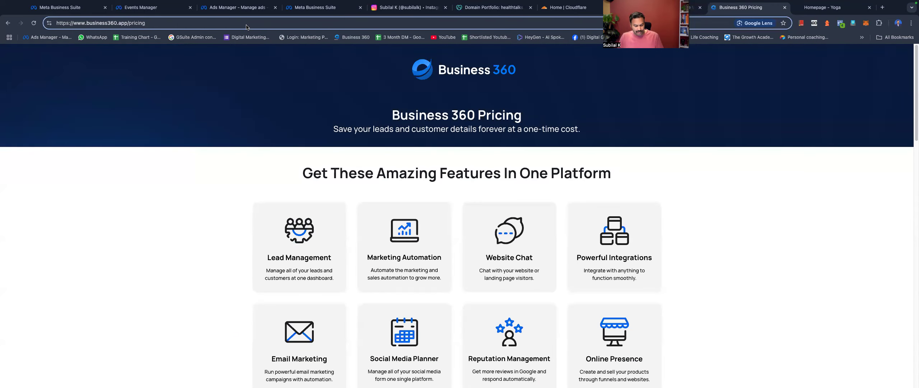
left_click(296, 13)
left_click(261, 13)
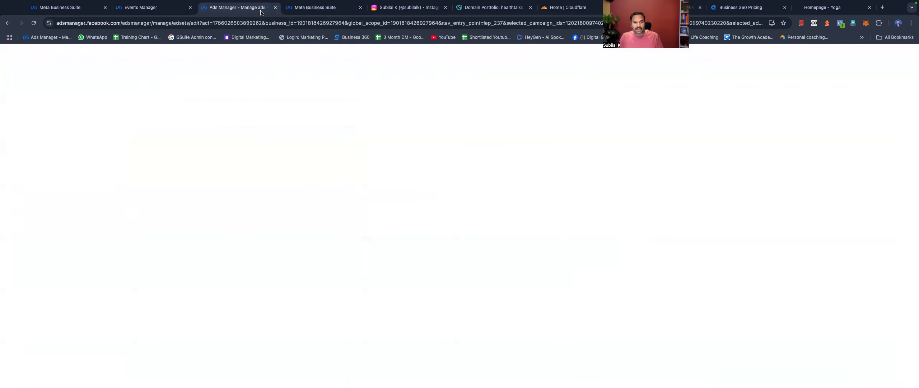
left_click(141, 8)
type("https://www.business360.app/pricing")
key("Return")
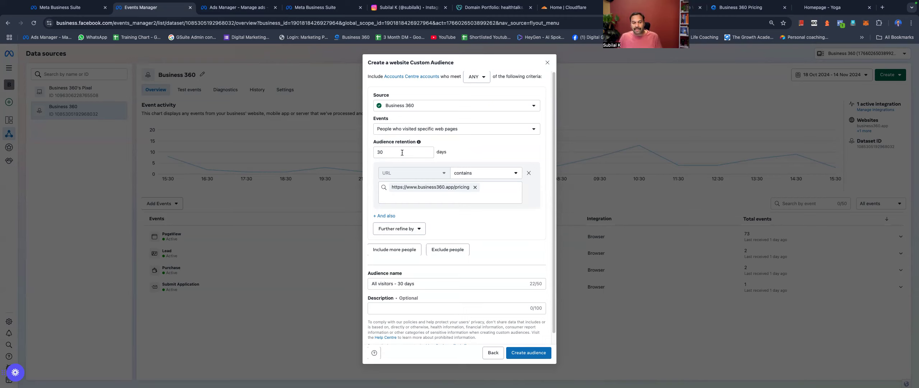
Step: Rename the audience as "All webnar visitors - 30 days"
left_click(379, 284)
key("shift+End")
type("webnar ")
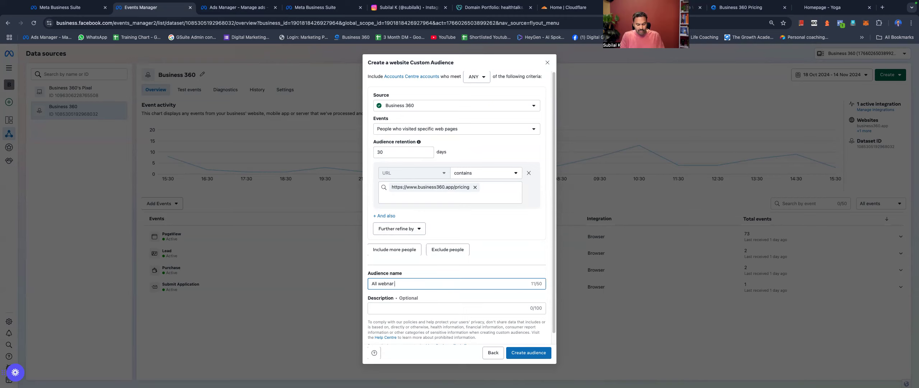
type("visitors")
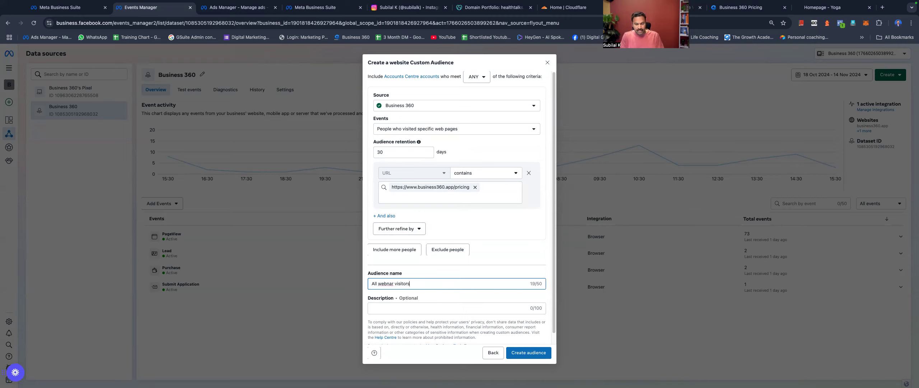
type(" - 30 days")
Step: Set the audience retention to 90 days and correct "webnar" to "webinar" in the audience name
double_click(380, 152)
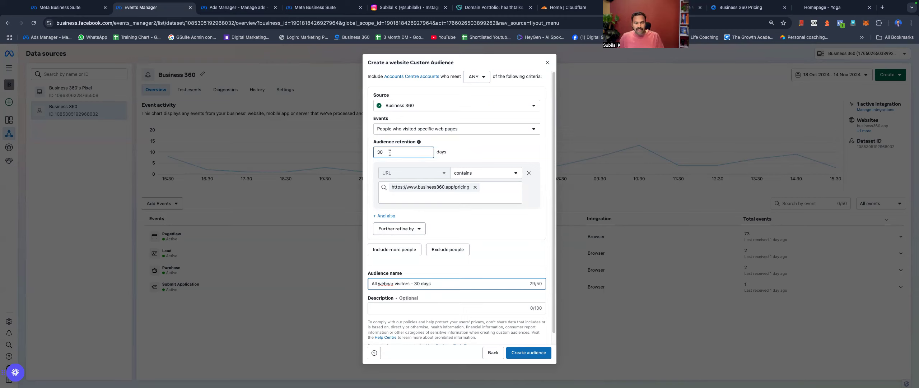
type("90")
left_click(458, 154)
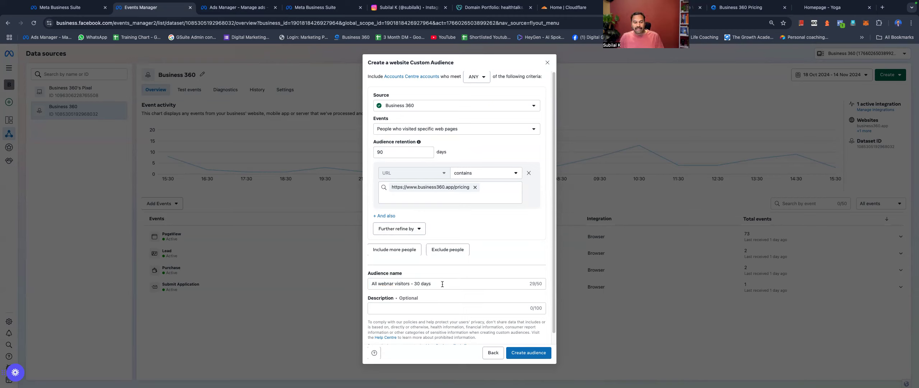
left_click(386, 283)
type("i")
left_click(505, 258)
Step: Change the audience's event to Visitors by time spent, with the 25% percentile
left_click(439, 129)
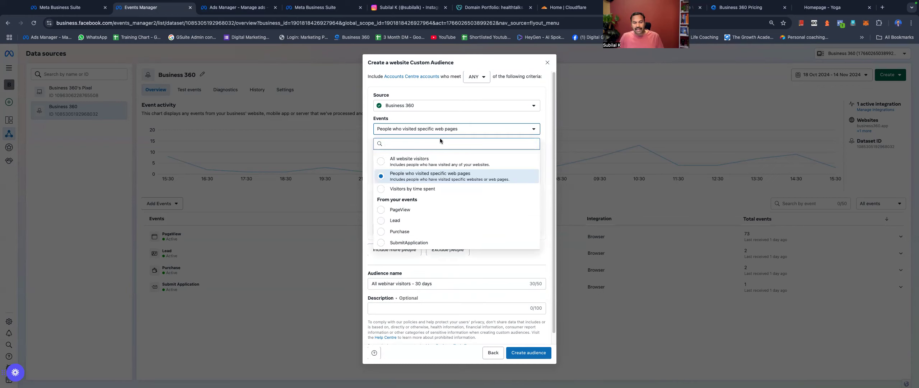
left_click(428, 189)
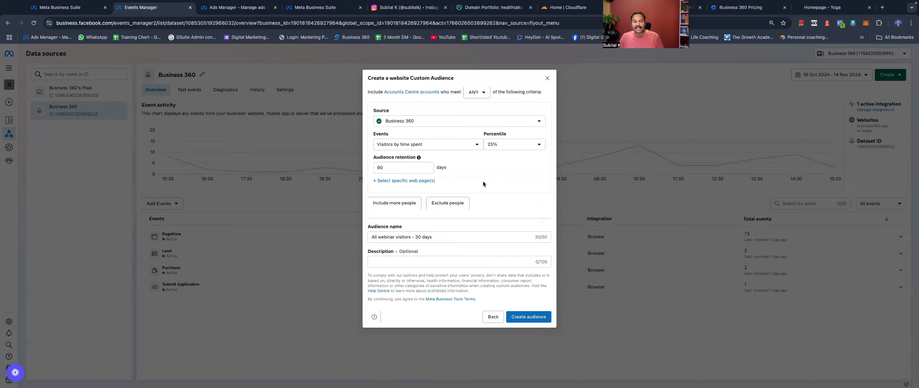
left_click(500, 145)
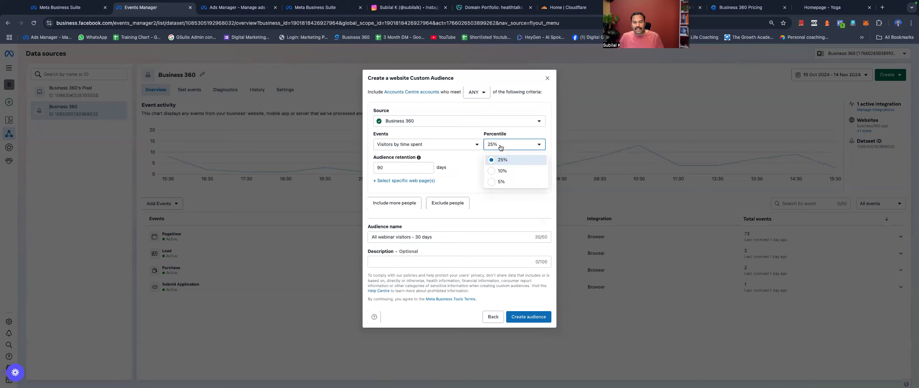
left_click(504, 160)
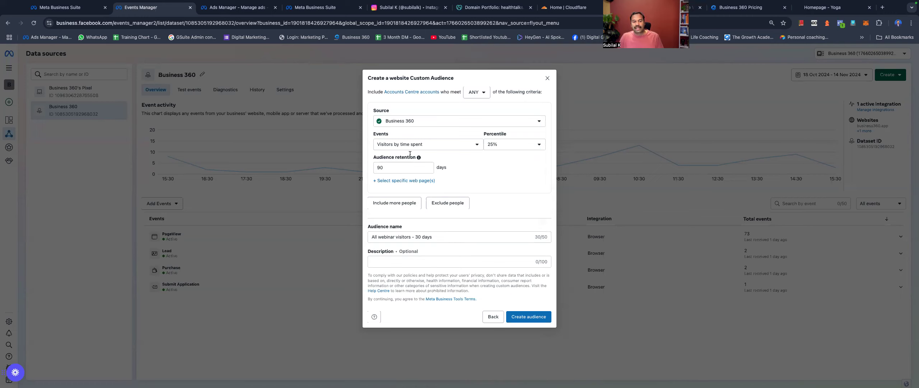
Step: Change the website Custom Audience's included event to Purchase from the Business 360 dataset
left_click(446, 149)
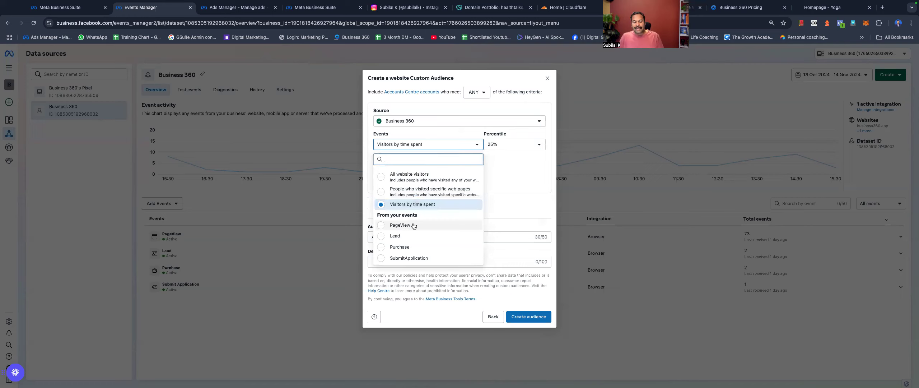
left_click(399, 247)
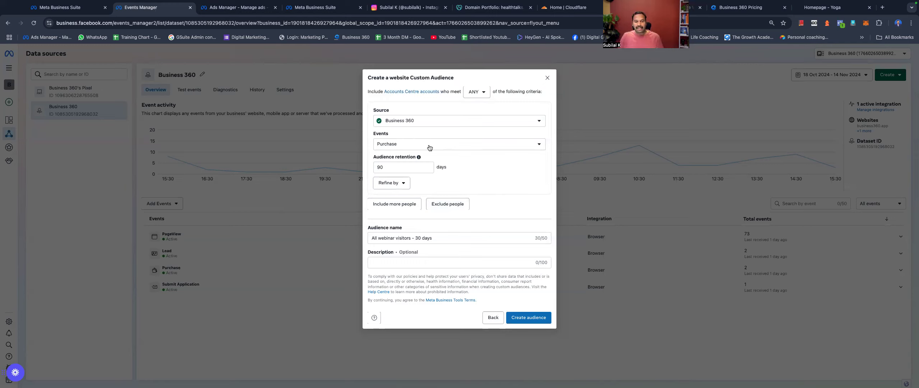
left_click(410, 169)
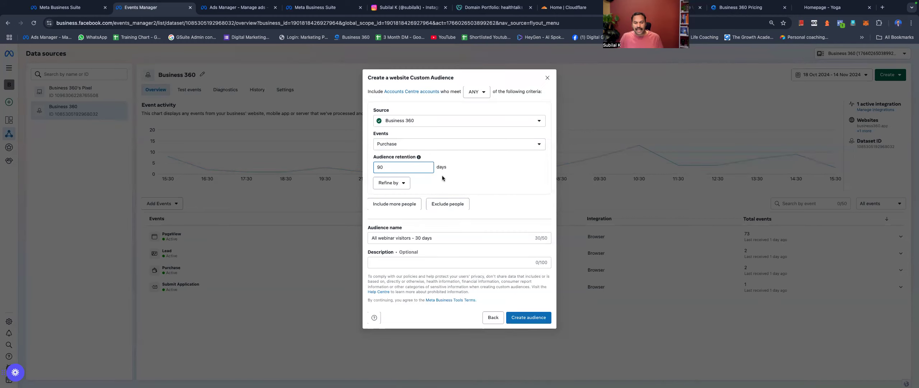
left_click(446, 204)
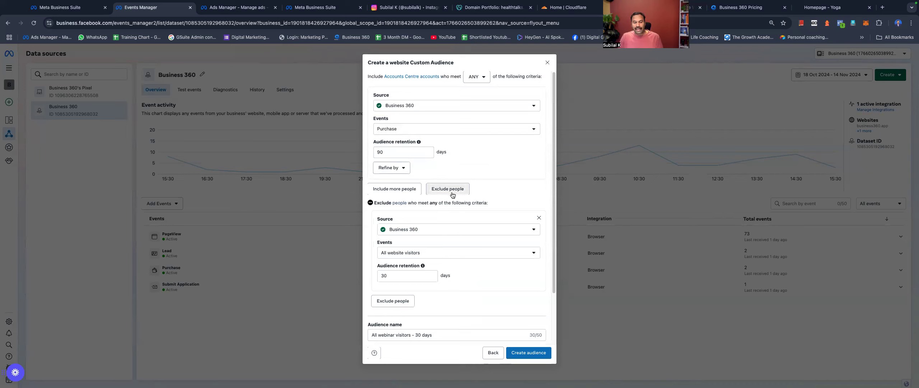
left_click(435, 253)
left_click(439, 299)
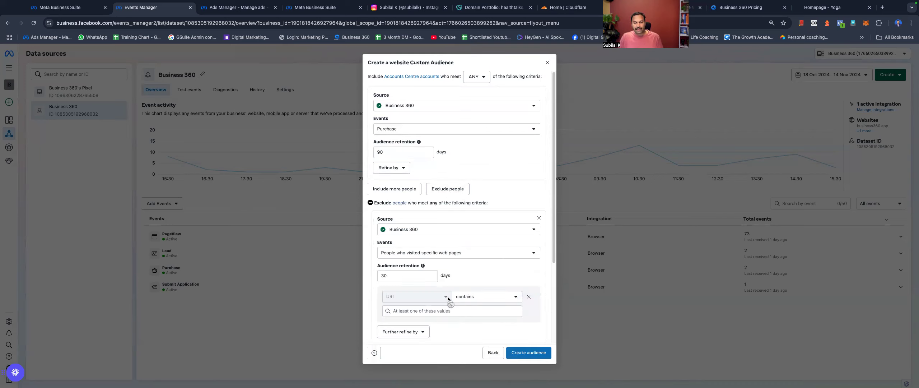
left_click(446, 310)
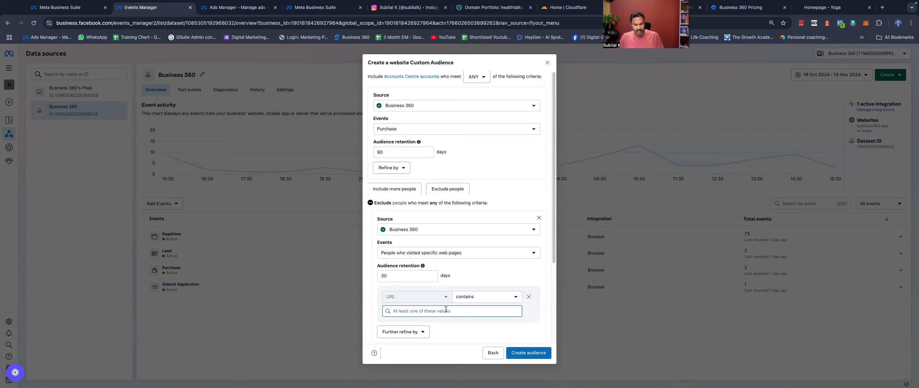
type("https://www.business360.app/pricing")
left_click(478, 323)
left_click(502, 277)
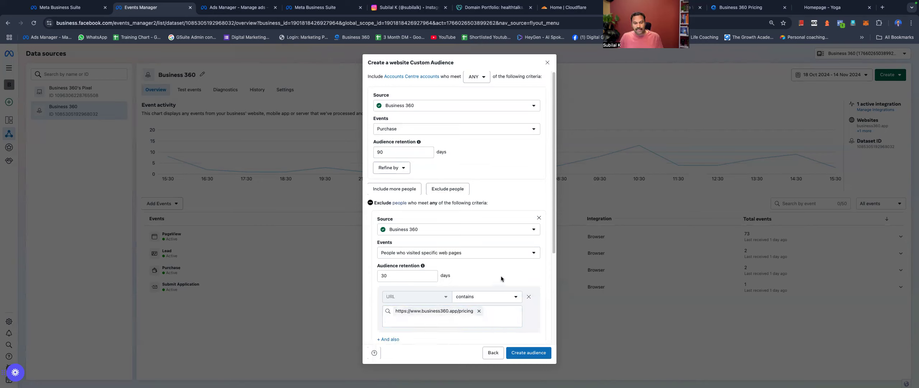
Step: Review the audience's Purchase inclusion criteria, the pricing-page exclusion criteria and their retention periods
double_click(466, 311)
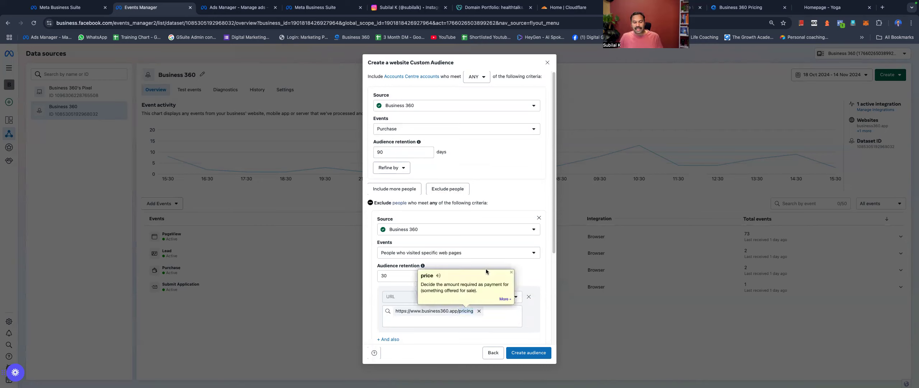
left_click(511, 272)
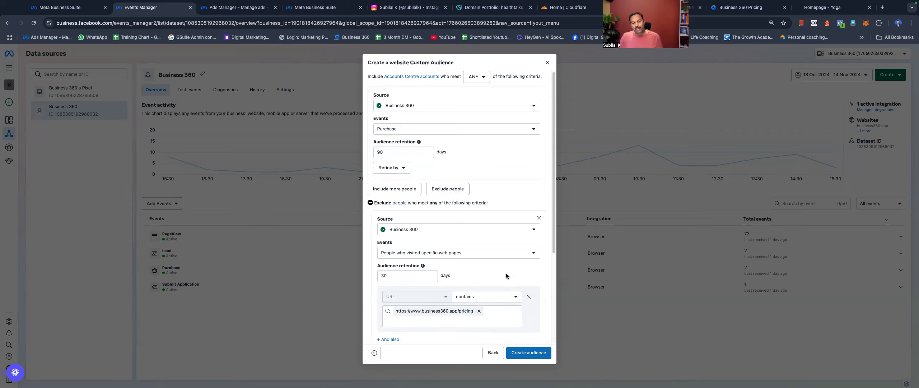
scroll(510, 274, "down", 1)
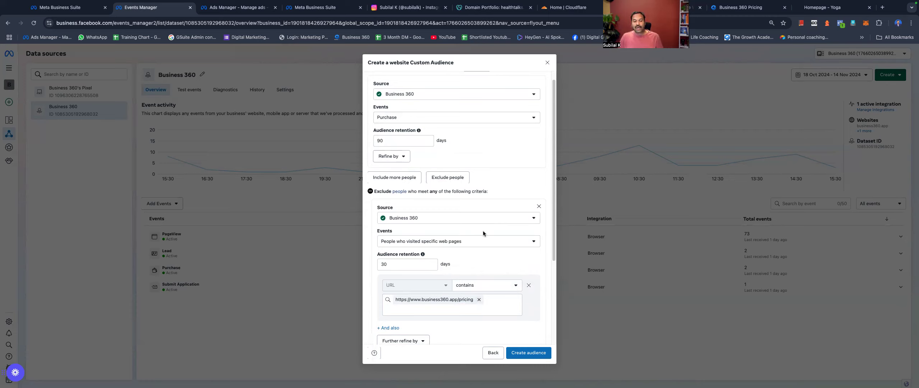
scroll(478, 215, "up", 2)
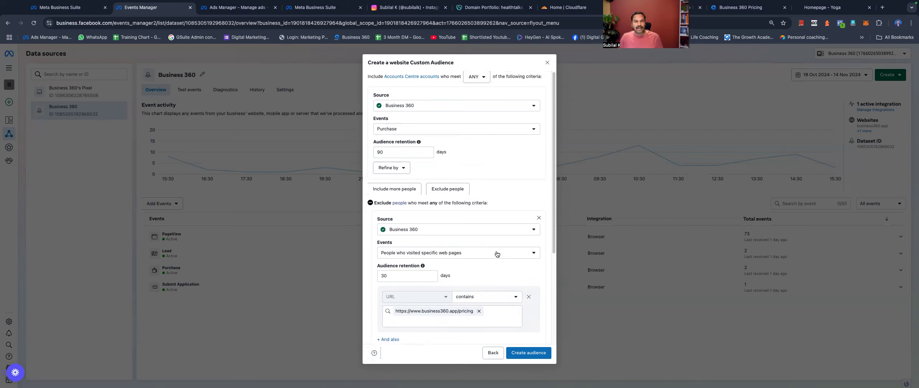
scroll(497, 254, "down", 4)
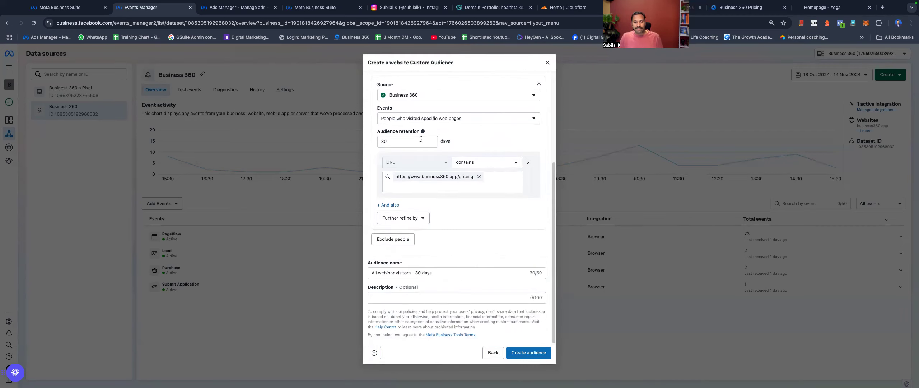
scroll(450, 200, "up", 2)
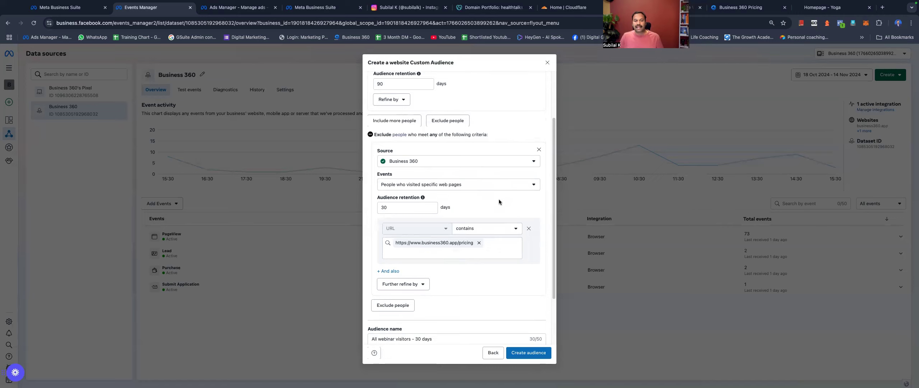
scroll(499, 199, "up", 2)
scroll(499, 199, "up", 1)
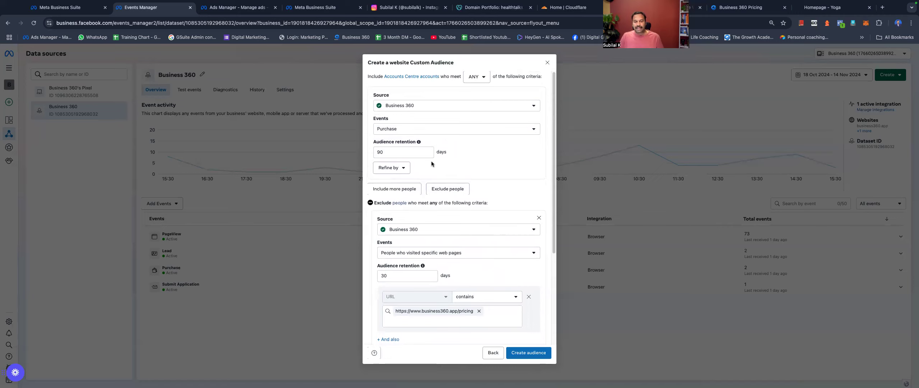
scroll(443, 197, "down", 2)
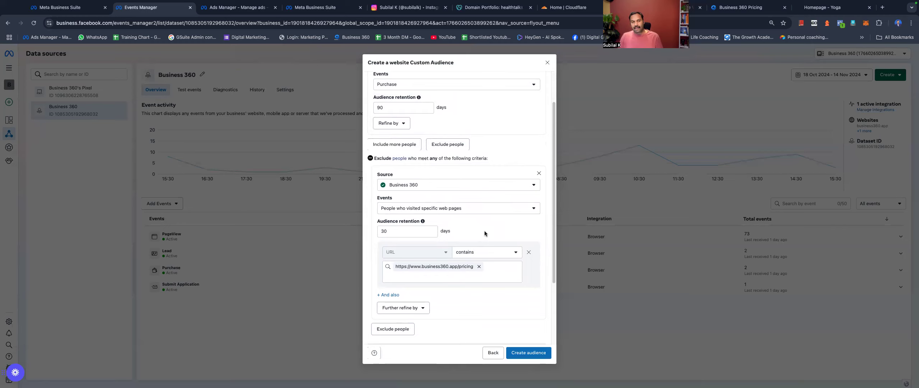
scroll(485, 233, "down", 2)
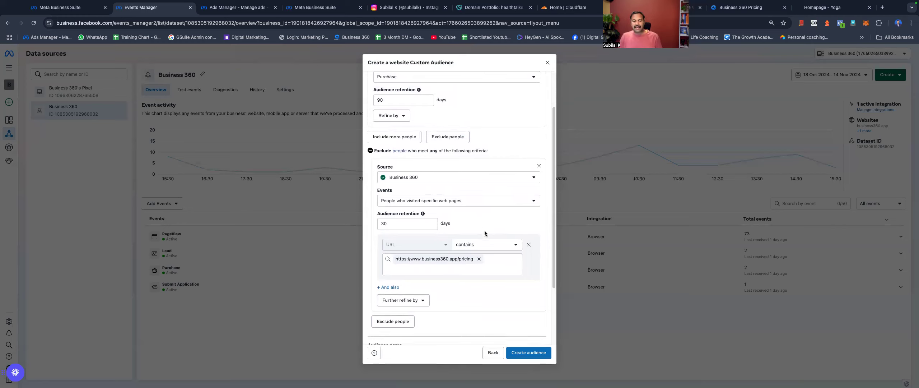
scroll(424, 291, "down", 2)
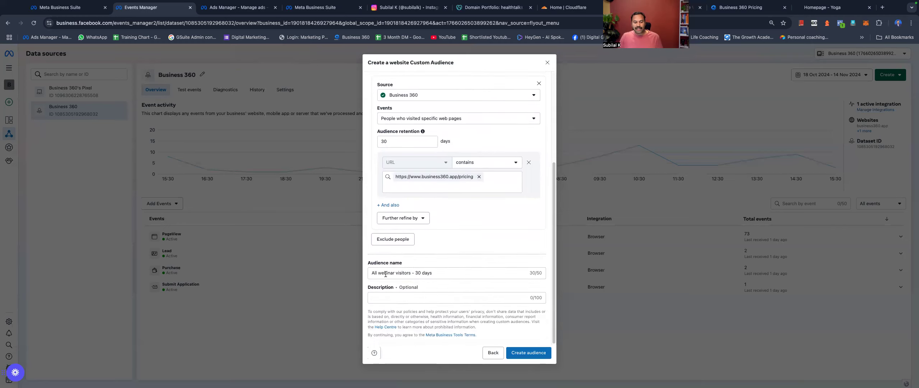
Step: Name the audience "Purchase intent audience - not yet purchased" and create it
triple_click(442, 272)
type("Purchase intent")
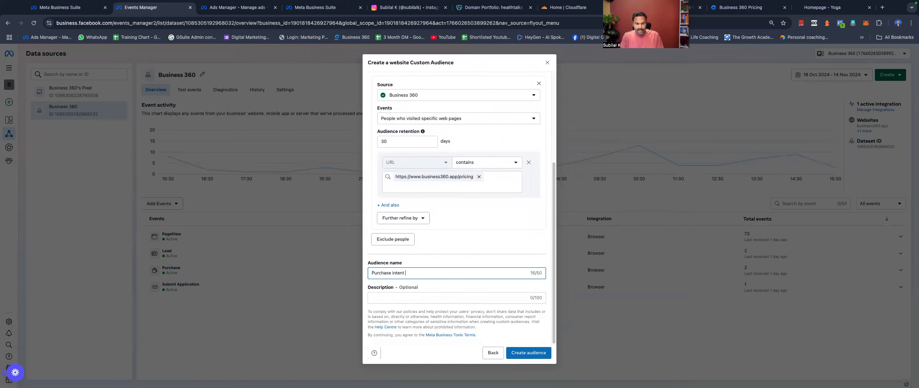
type(" audience - not yet pu")
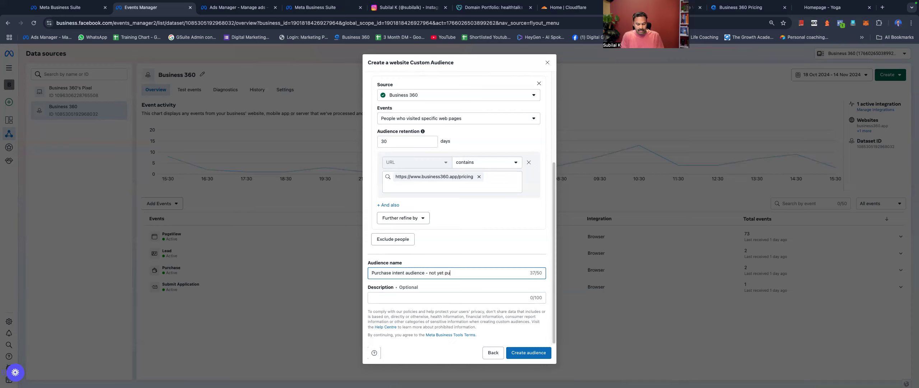
type("rchased")
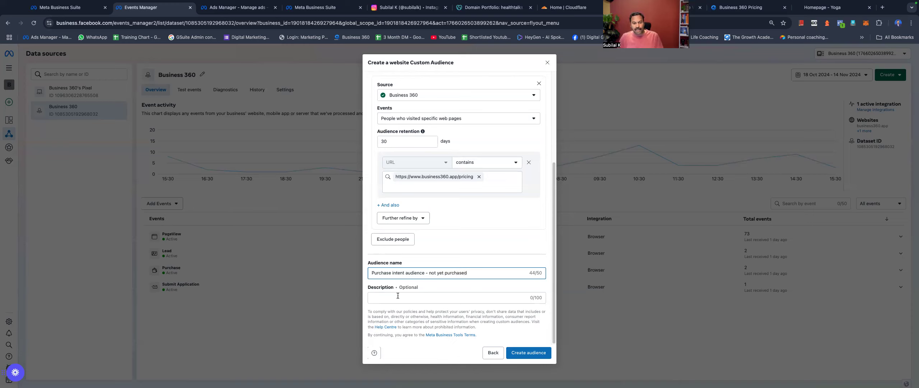
left_click(530, 353)
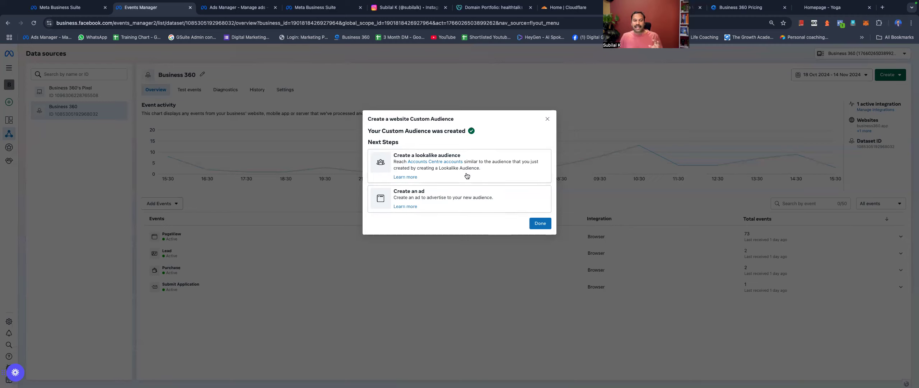
Step: Continue from the created audience to a lookalike audience, bringing up the Audience list in Ads Manager
left_click(501, 169)
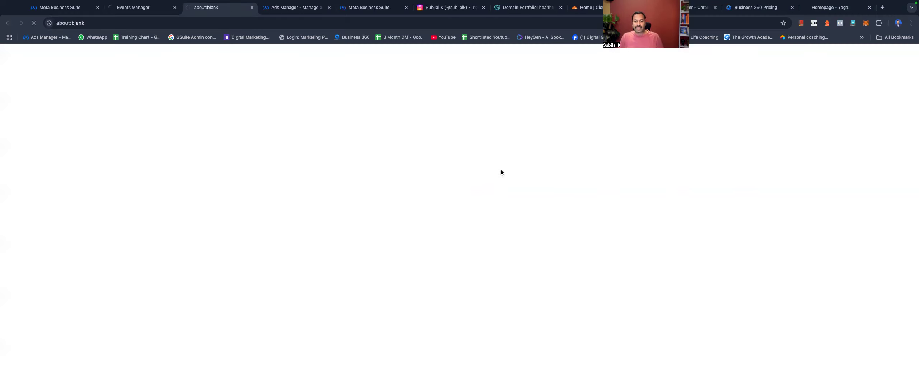
left_click(159, 11)
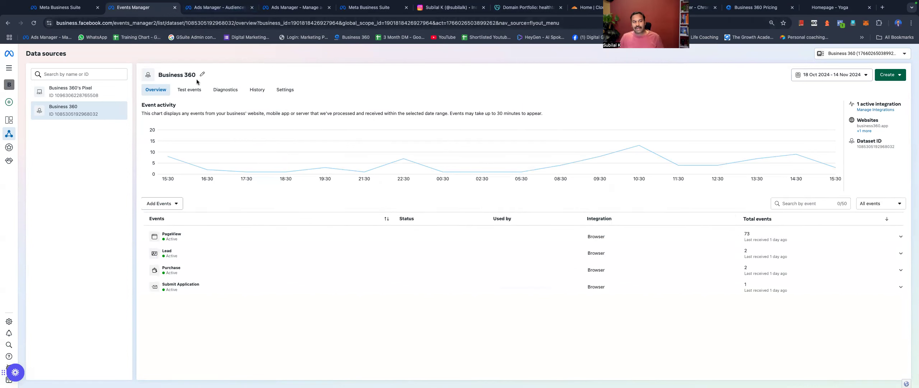
key("ctrl+Tab")
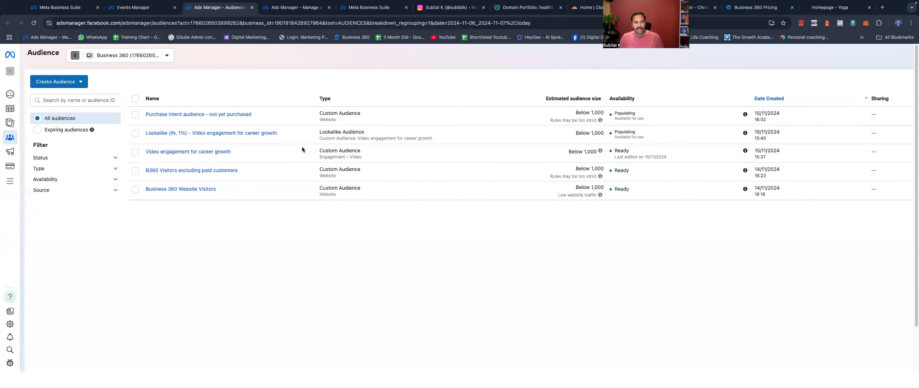
Step: Examine the summary, history and inclusion and exclusion rules of the "Purchase intent audience - not yet purchased" audience
mouse_move(214, 133)
mouse_move(222, 114)
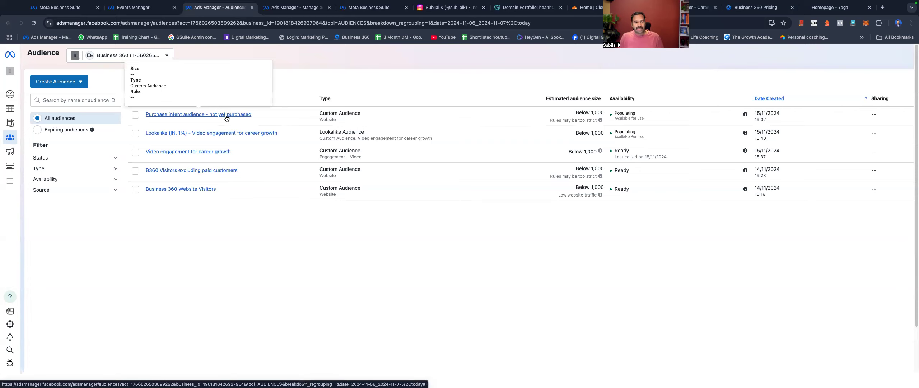
left_click_drag(548, 121, 596, 123)
left_click(533, 120)
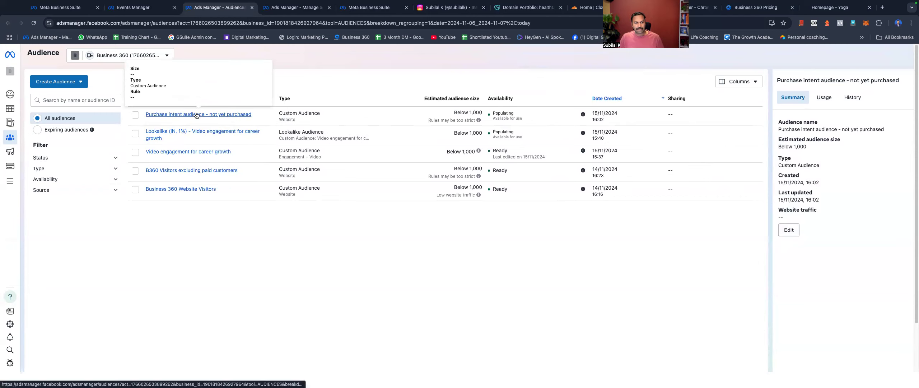
left_click(135, 115)
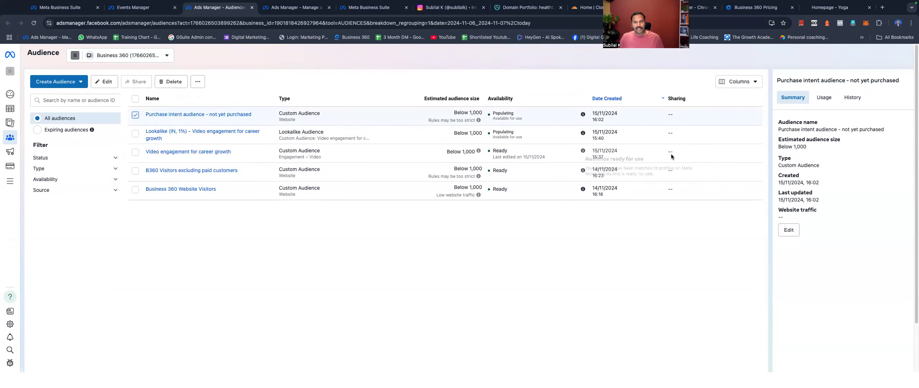
left_click(844, 99)
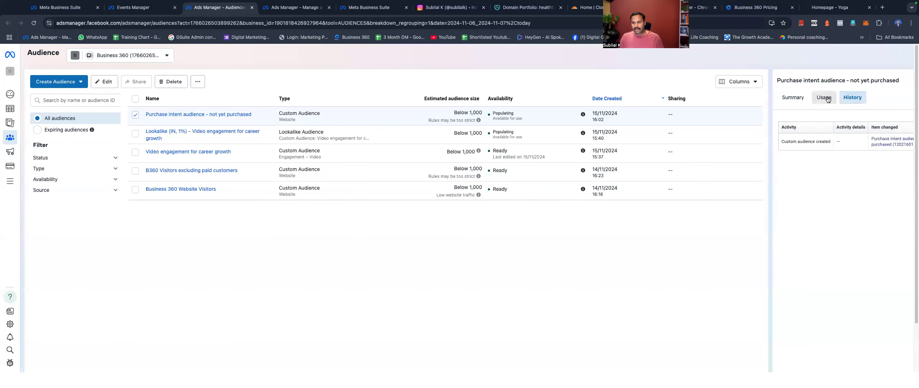
left_click(793, 97)
left_click(791, 230)
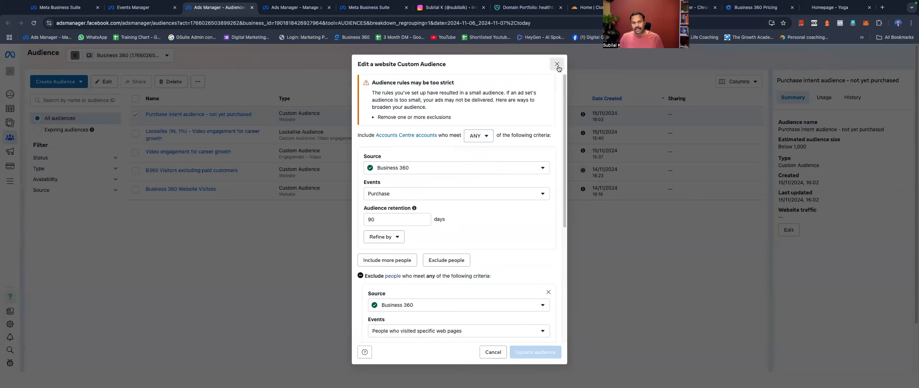
left_click(557, 63)
Step: Draft a lookalike audience for India with "Purchase intent audience - not yet purchased" as its source, and discard the draft
left_click(74, 83)
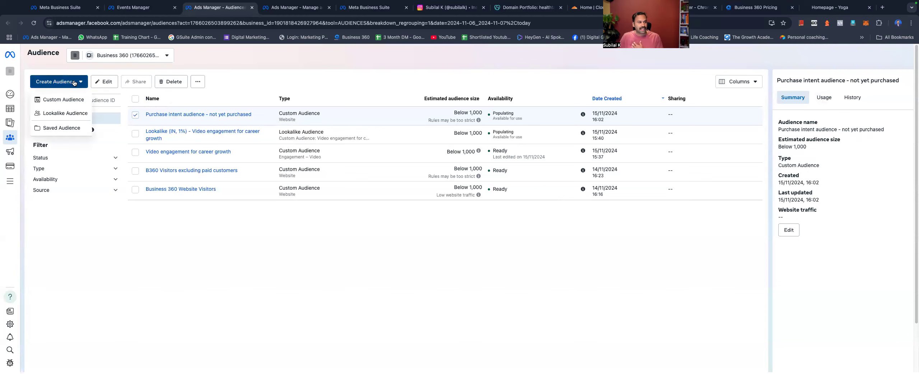
left_click(72, 114)
left_click(432, 122)
type("pur")
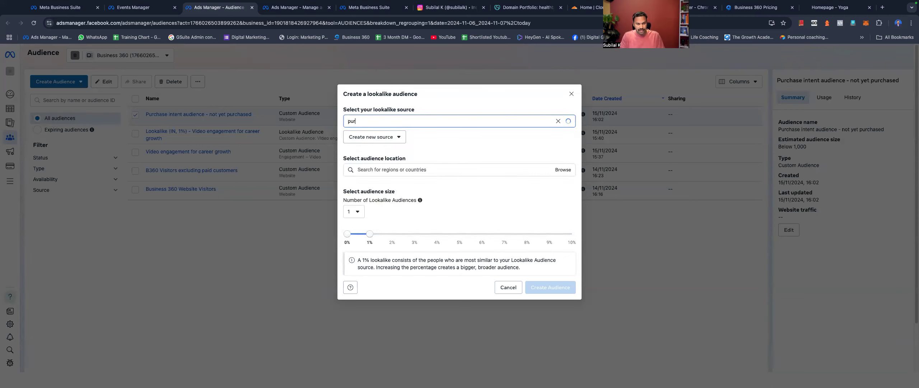
left_click(422, 142)
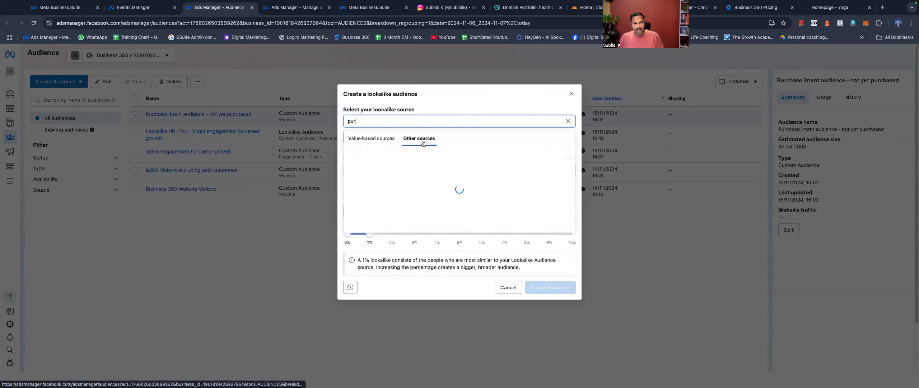
left_click(398, 153)
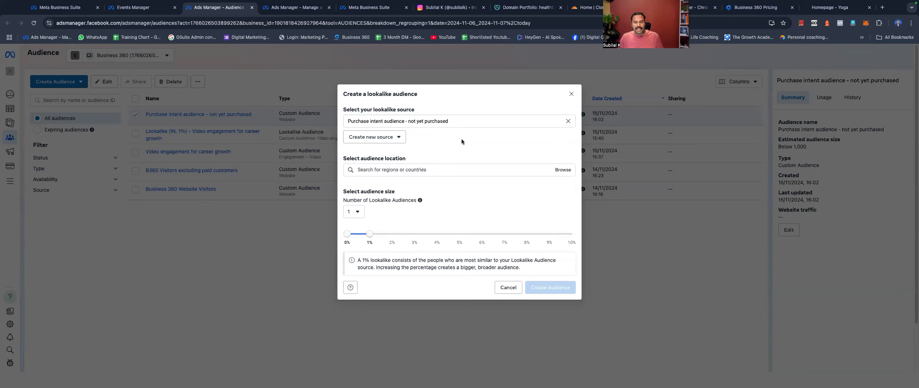
left_click(392, 171)
type("india")
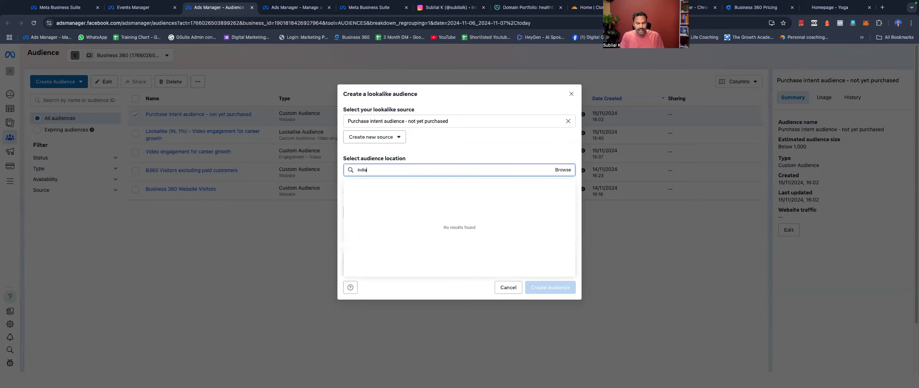
left_click(392, 185)
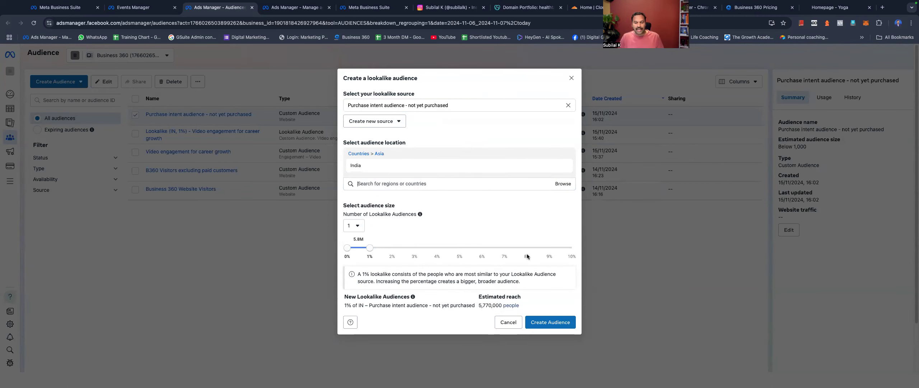
left_click(506, 322)
Step: Switch to the Canva funnel slide and walk through the Traffic, Website, Meta Pixel - Dataset and Pixel Events labels
key("super+Tab")
left_click(481, 193)
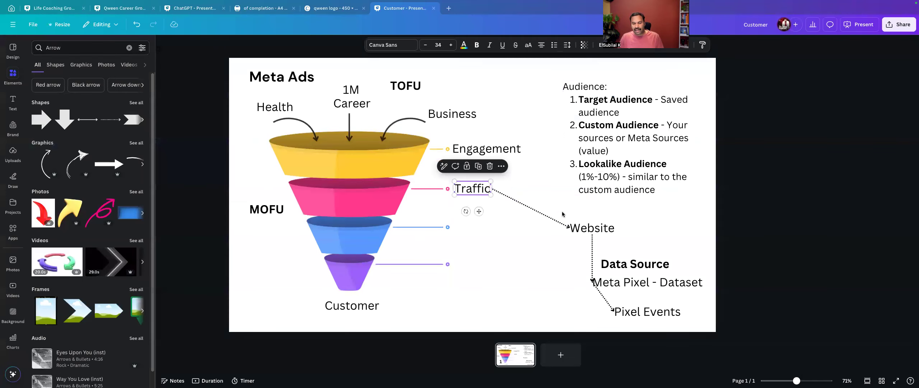
left_click(594, 228)
left_click(611, 283)
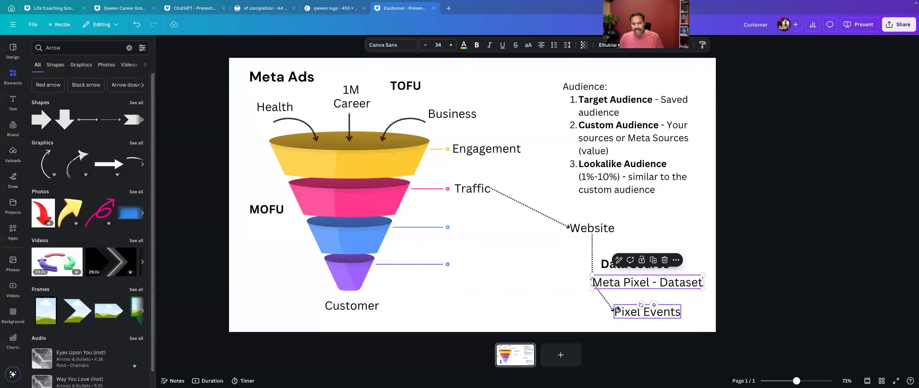
left_click(618, 310)
left_click(486, 216)
Step: Duplicate the Traffic label, place the copy beside the blue funnel layer's connector and open its text for editing
left_click(473, 193)
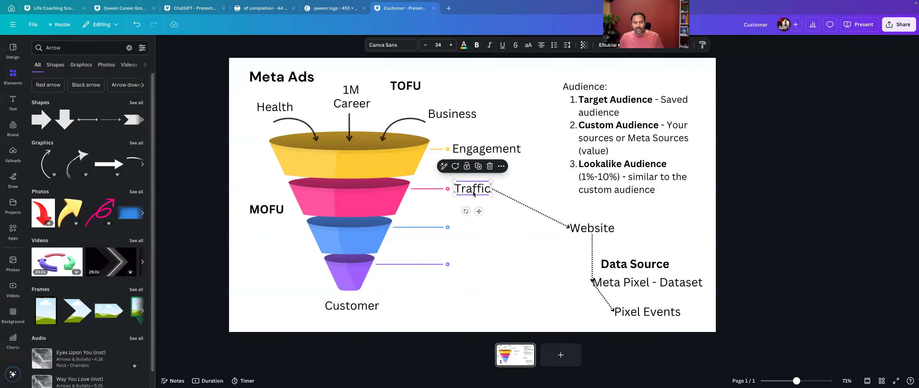
left_click(478, 166)
left_click_drag(472, 215, 471, 228)
double_click(471, 227)
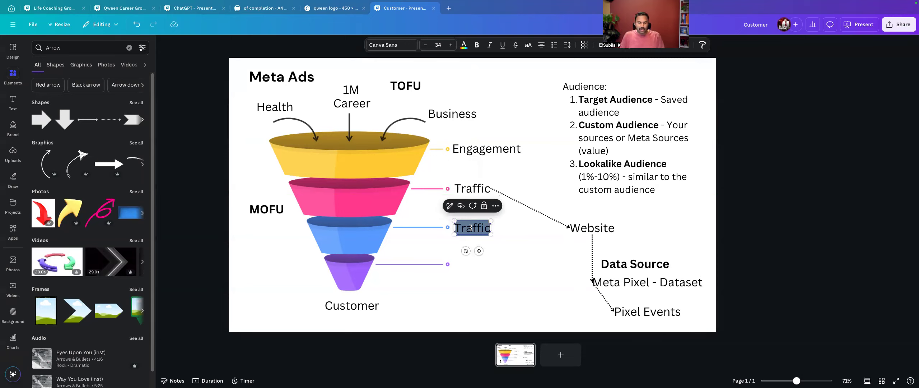